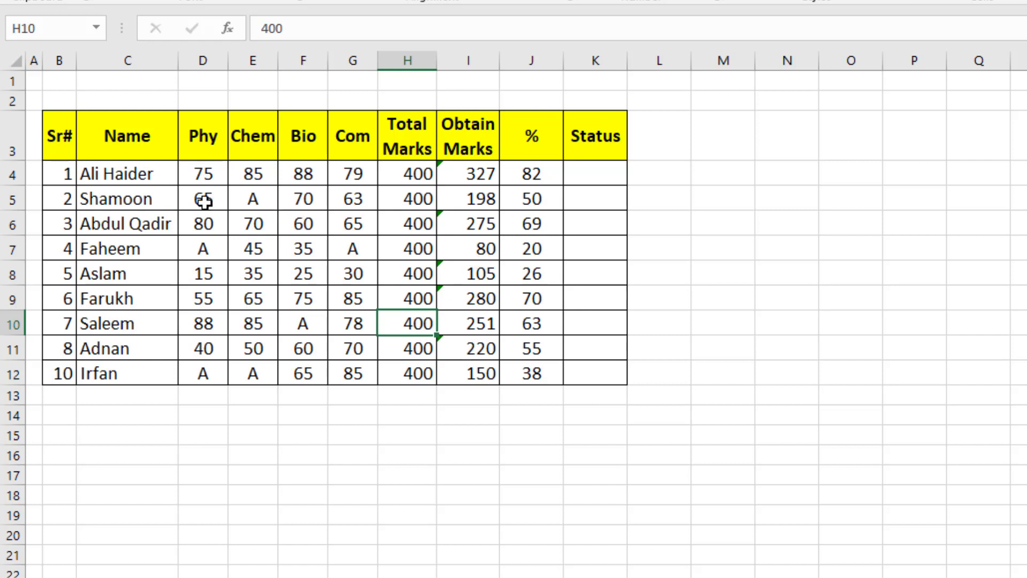
Review the student names, the four subjects' marks, the total and obtained marks, the percentage formula and the Status column
left_click_drag(138, 191, 143, 281)
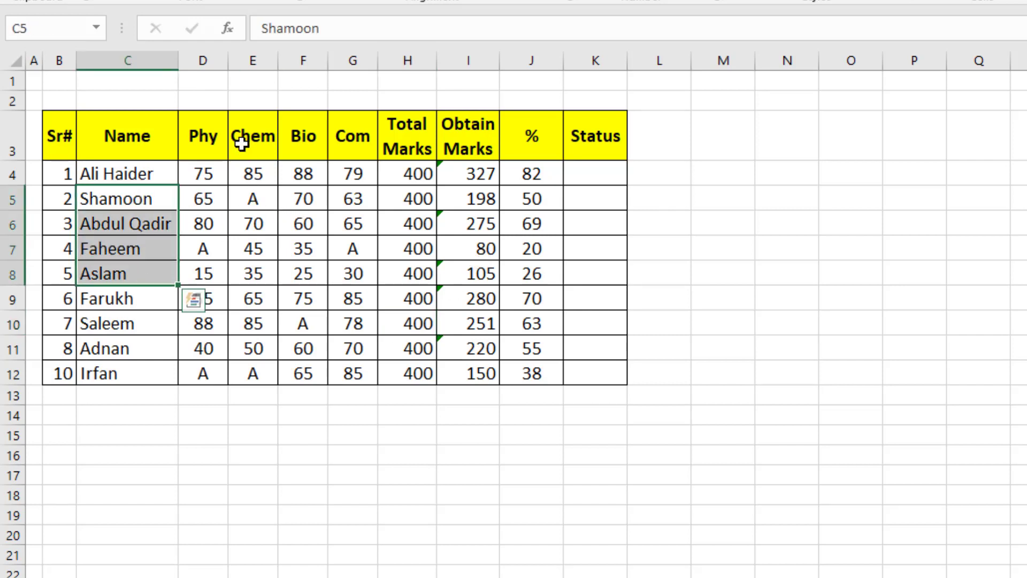
left_click_drag(220, 143, 339, 138)
left_click_drag(201, 177, 351, 374)
left_click(372, 320)
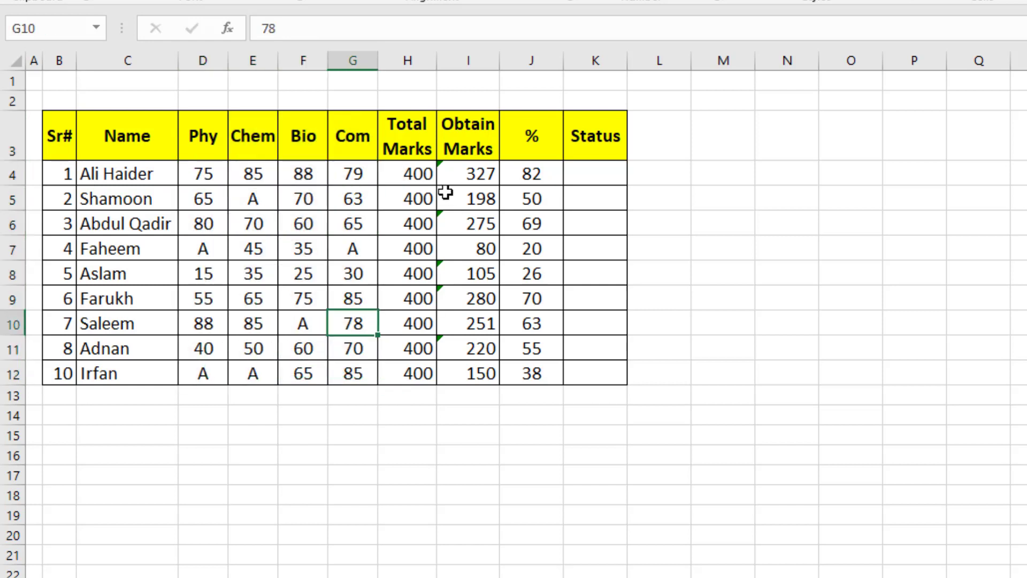
left_click(416, 178)
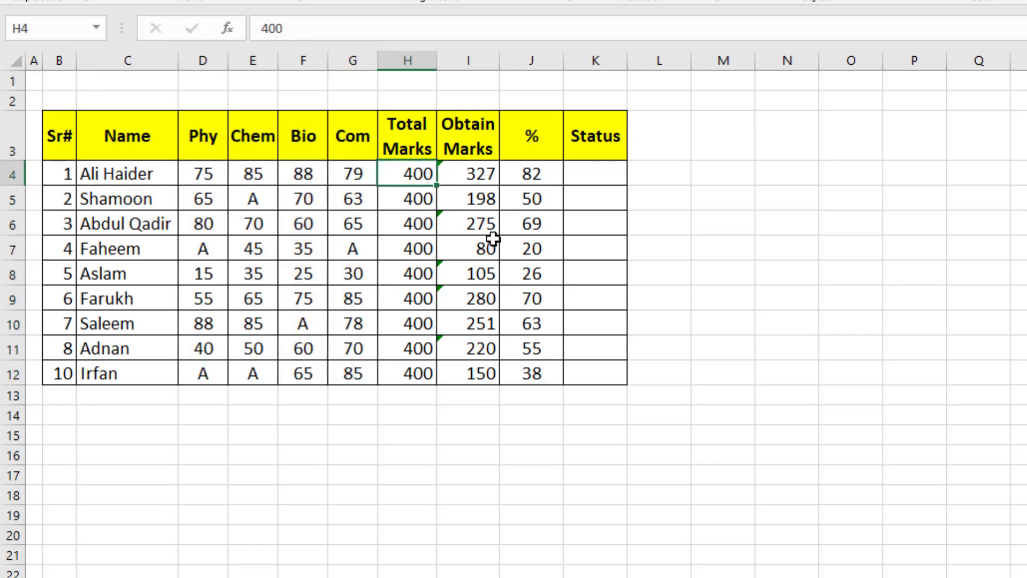
left_click(479, 179)
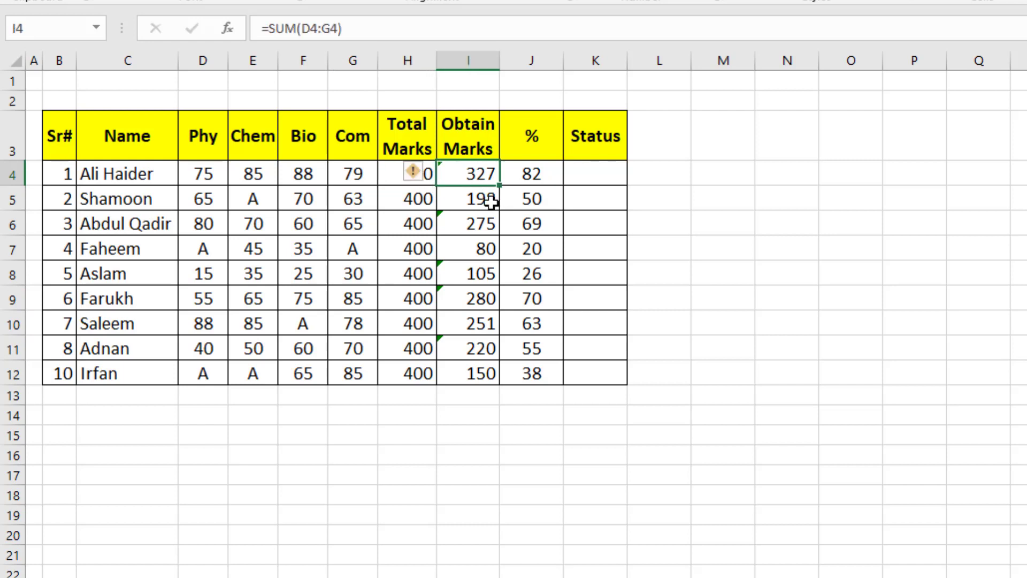
left_click(535, 178)
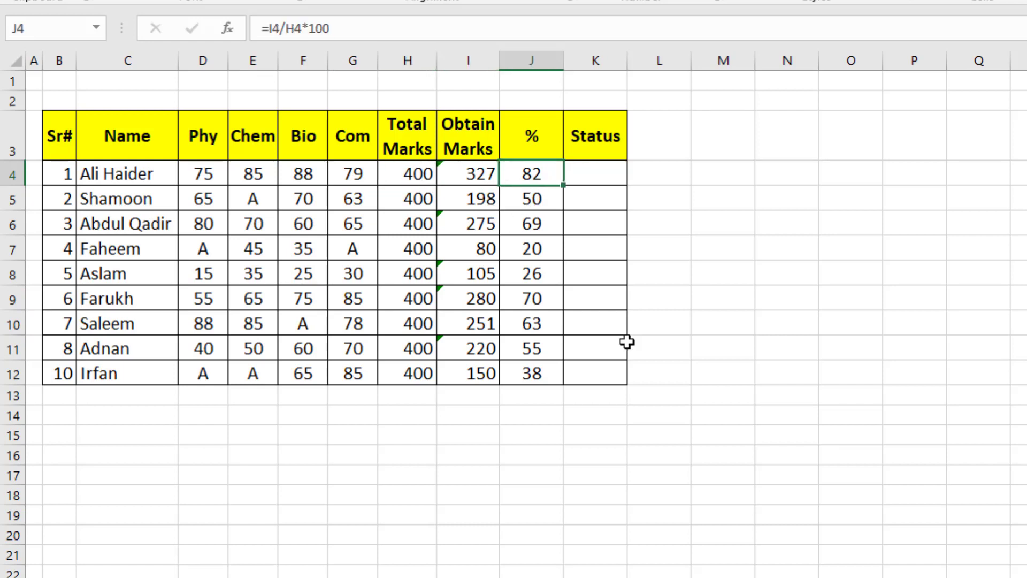
left_click(593, 171)
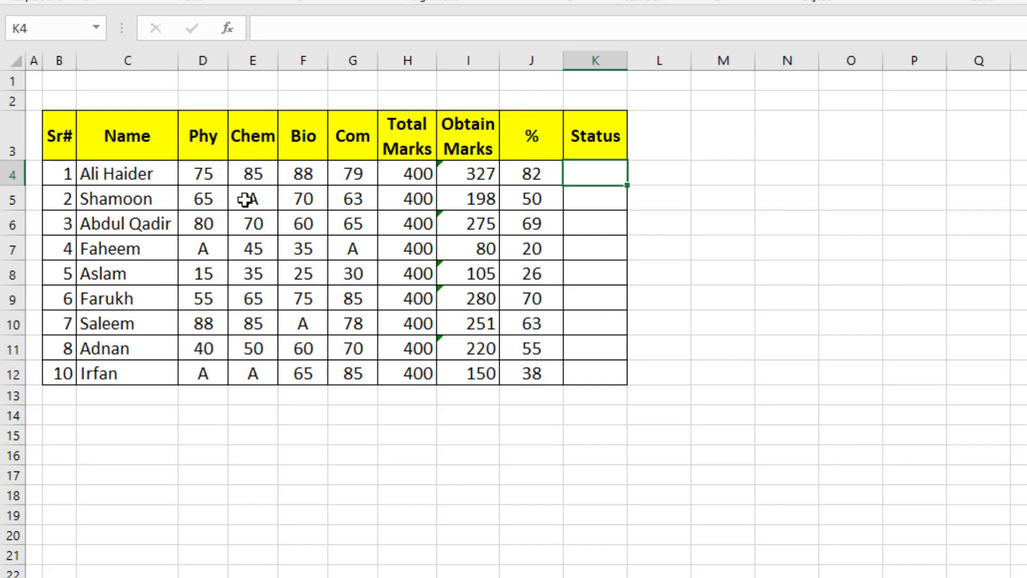
Examine the first student's subject marks, the absences marked "A", and the percentages that determine each student's status
left_click_drag(211, 177, 369, 181)
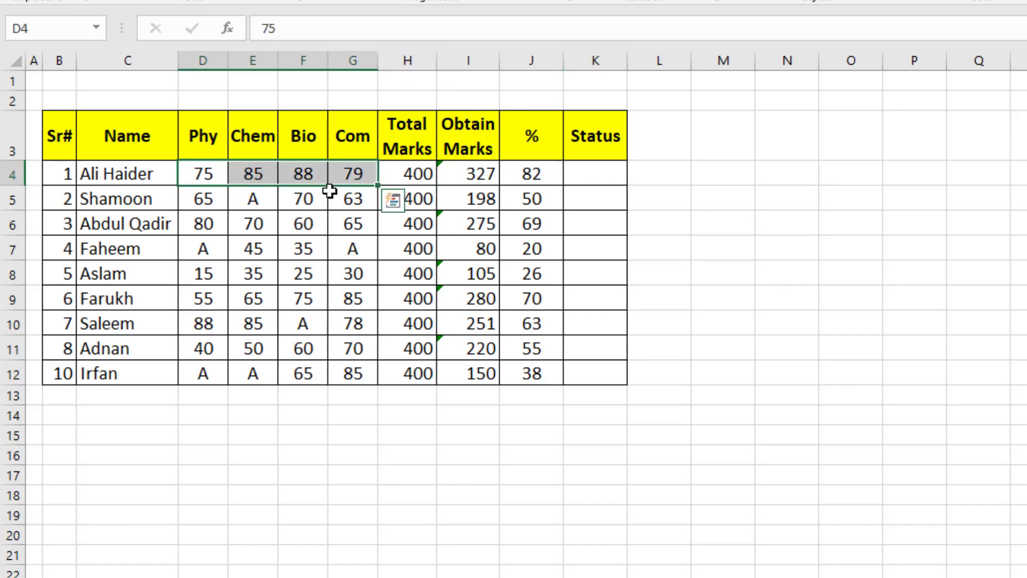
left_click(259, 202)
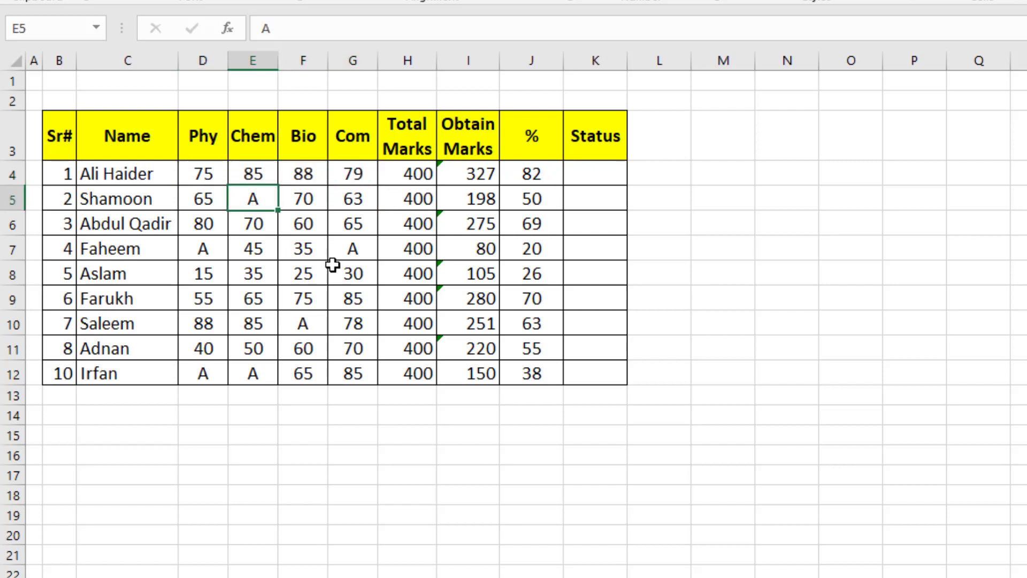
left_click(198, 258)
left_click(352, 256)
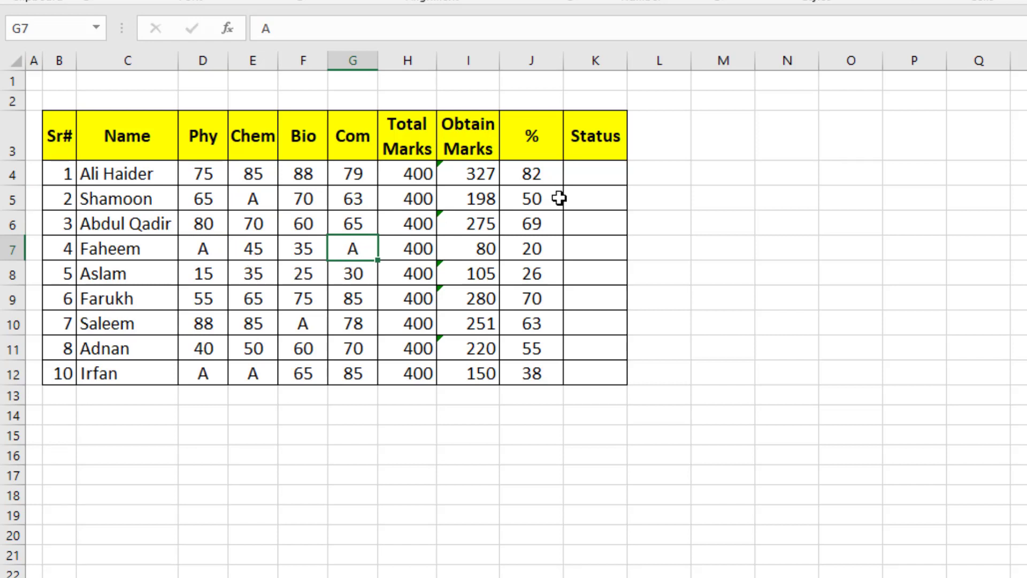
left_click(582, 179)
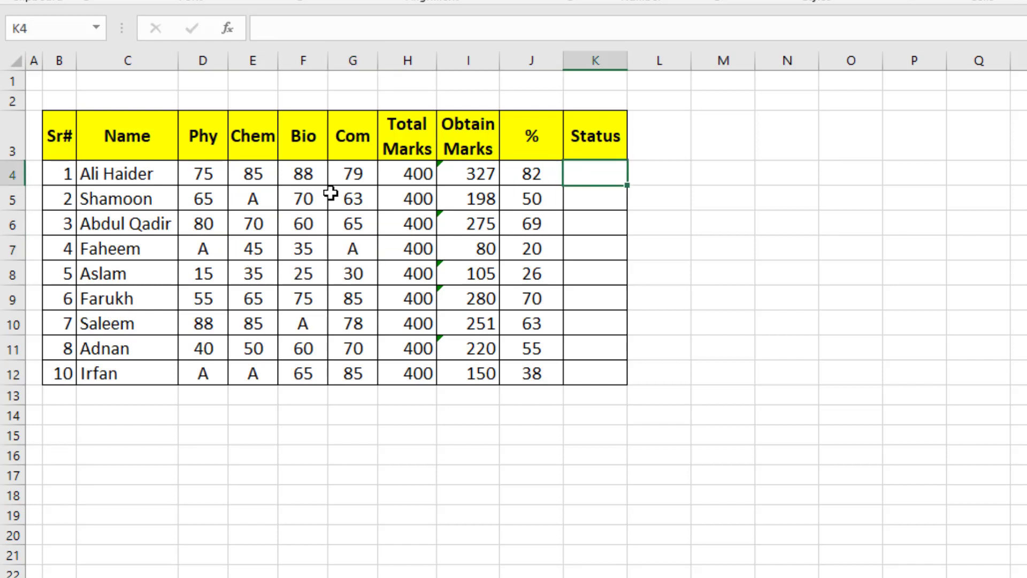
left_click(225, 172)
left_click_drag(225, 172, 353, 174)
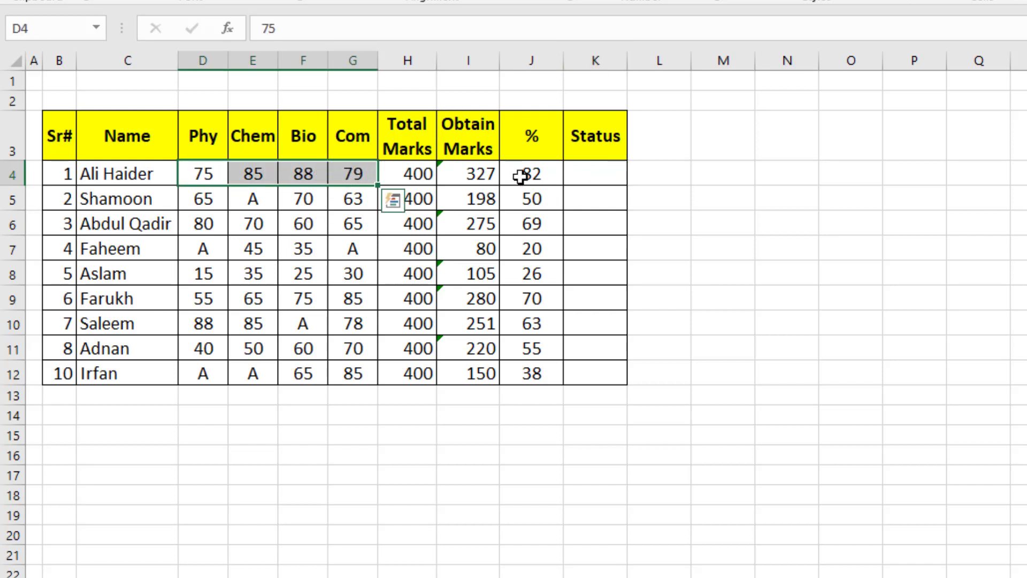
left_click(538, 178)
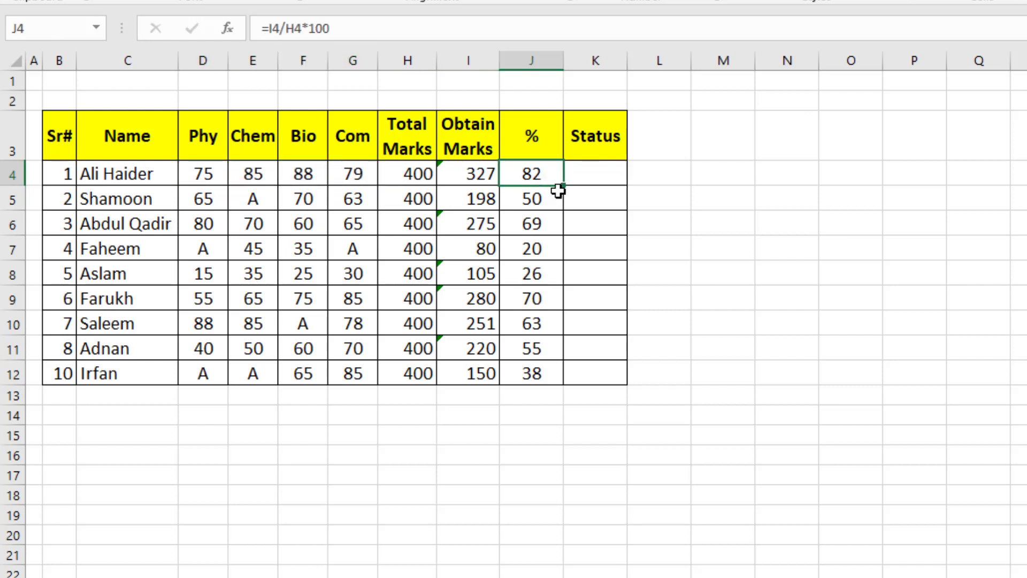
left_click(603, 179)
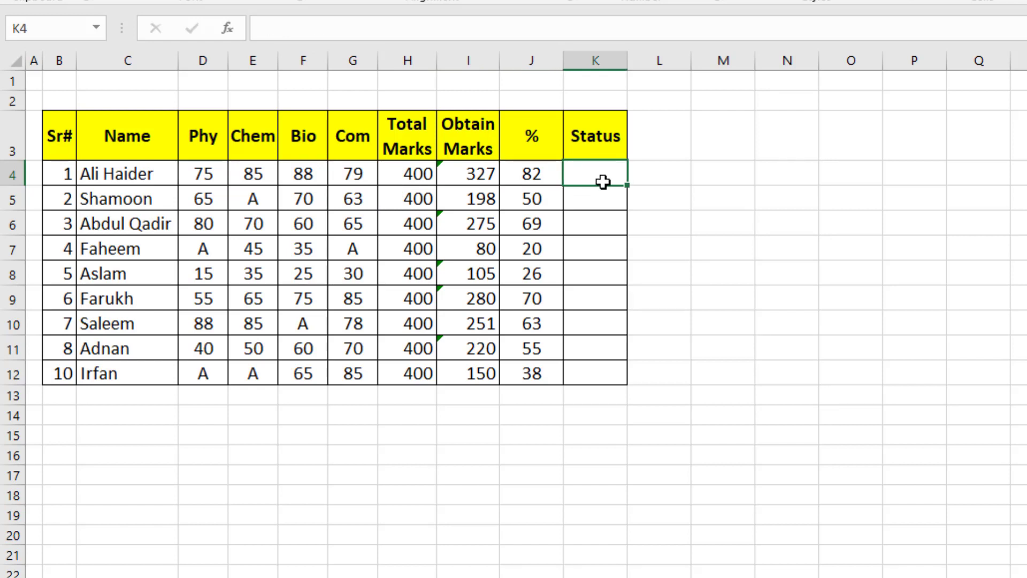
left_click_drag(202, 174, 348, 174)
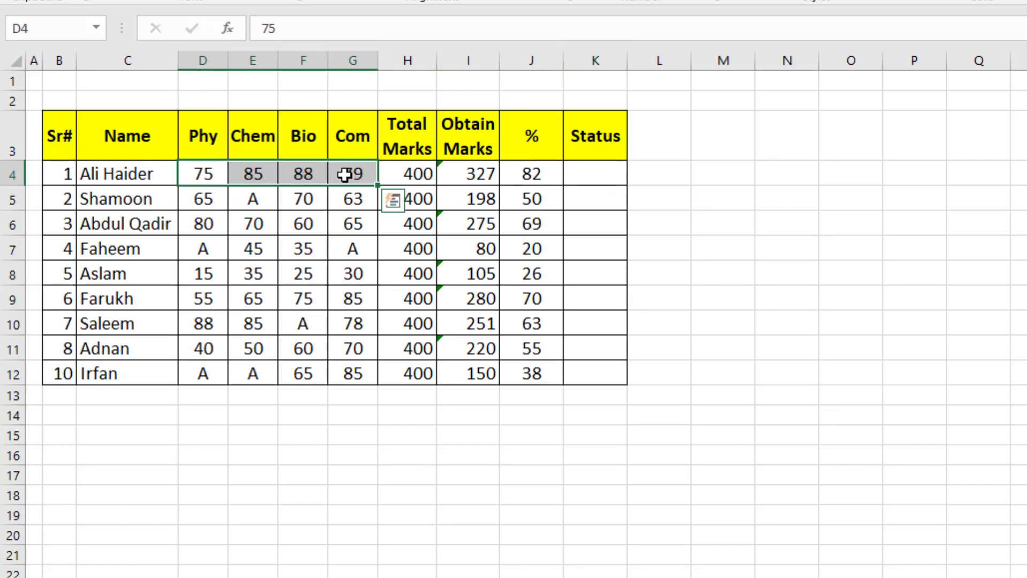
left_click(518, 179)
left_click(582, 174)
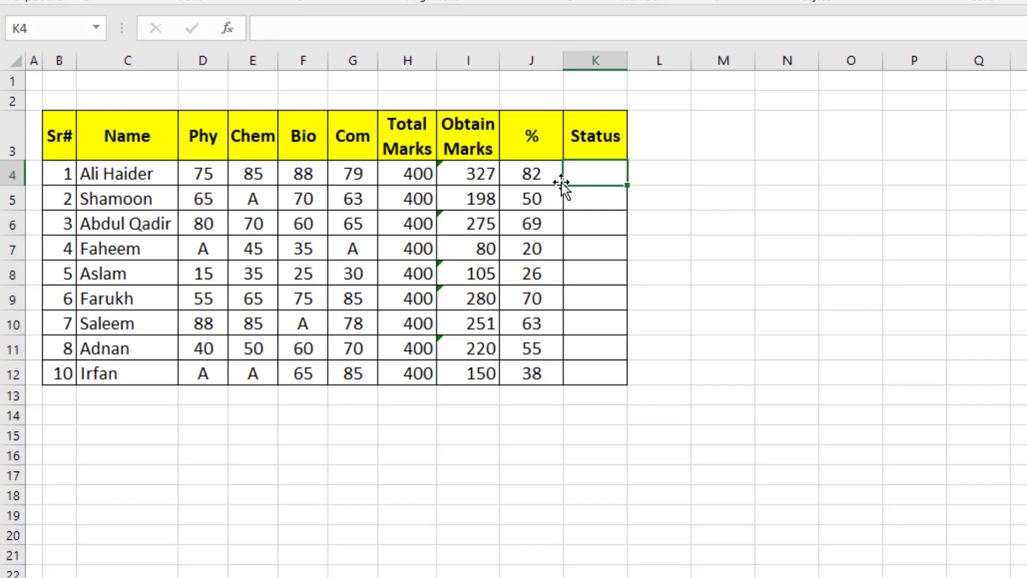
left_click_drag(200, 171, 354, 172)
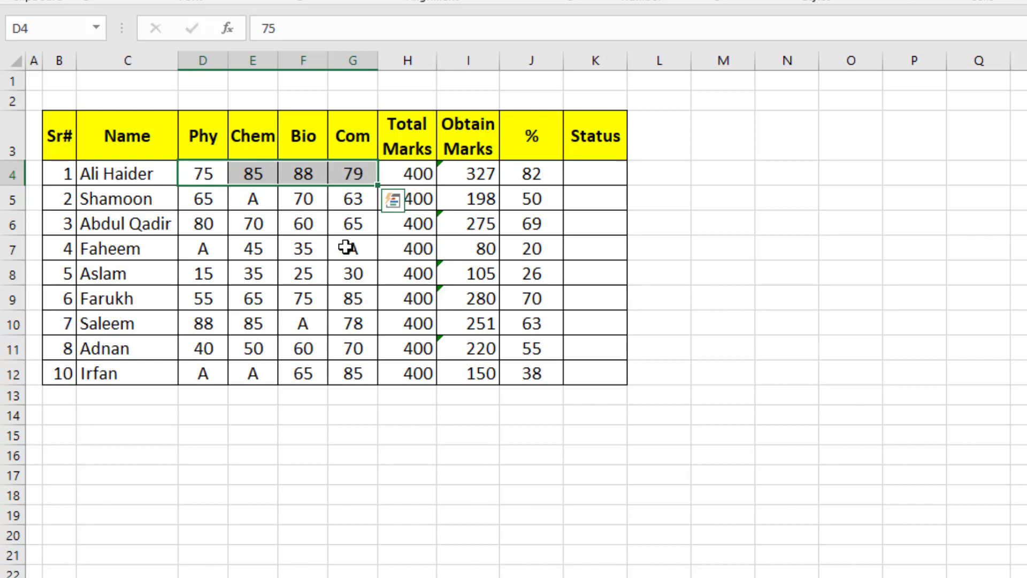
left_click(543, 206)
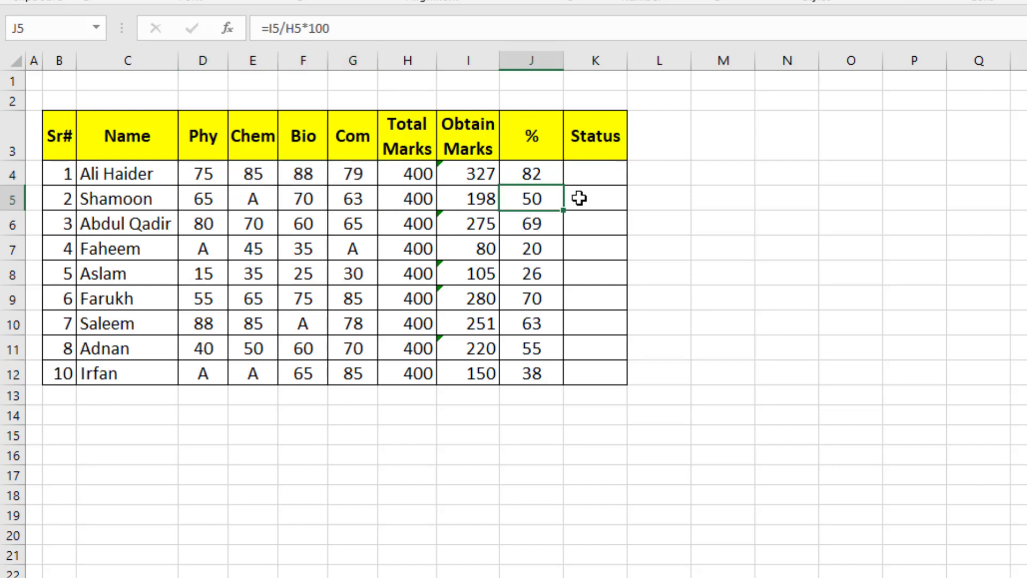
Start an IF formula with a nested AND test in K4, using D4<>"A" as the first condition
left_click(590, 181)
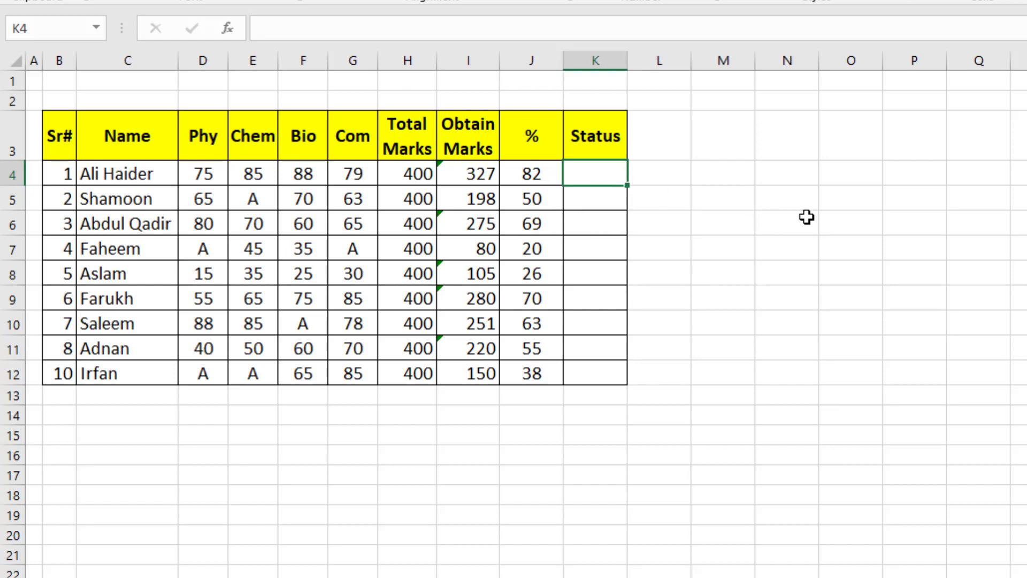
type("=if")
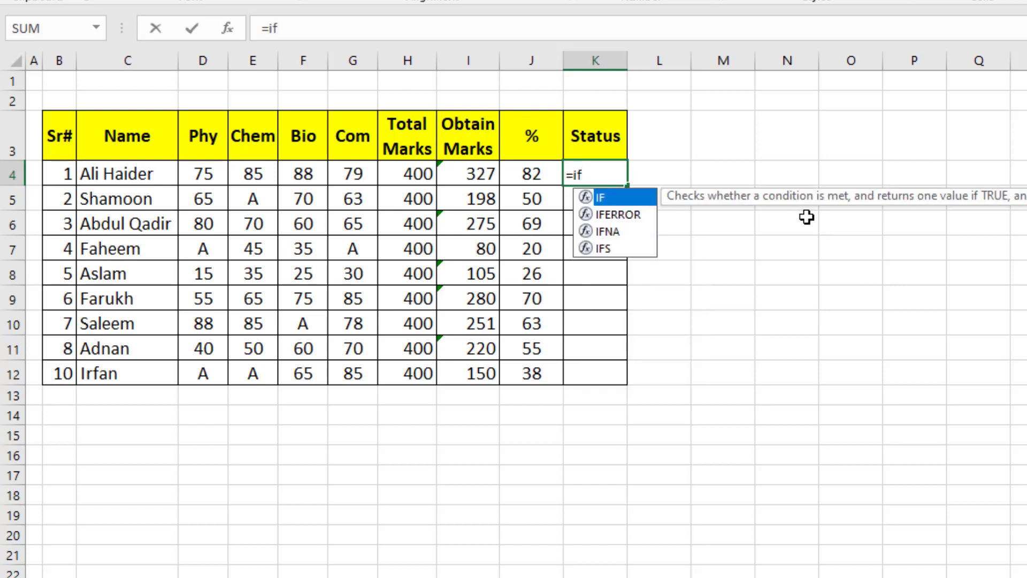
type("(and")
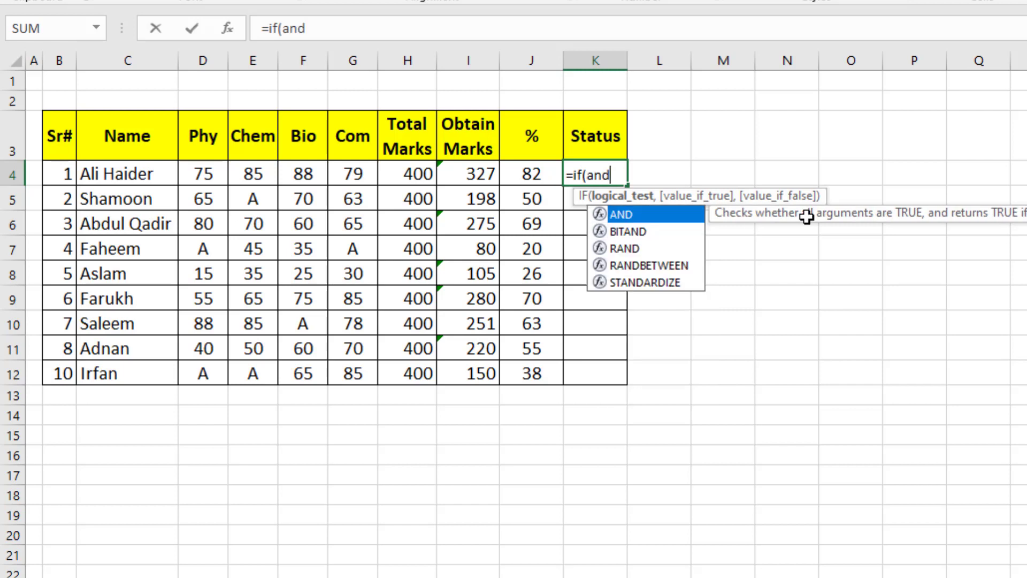
type("(")
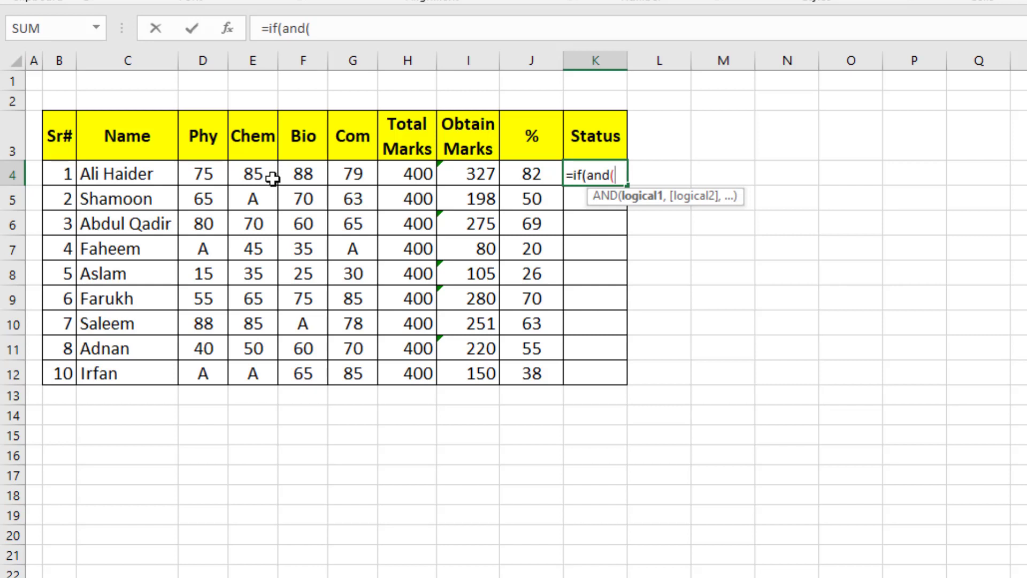
left_click(209, 180)
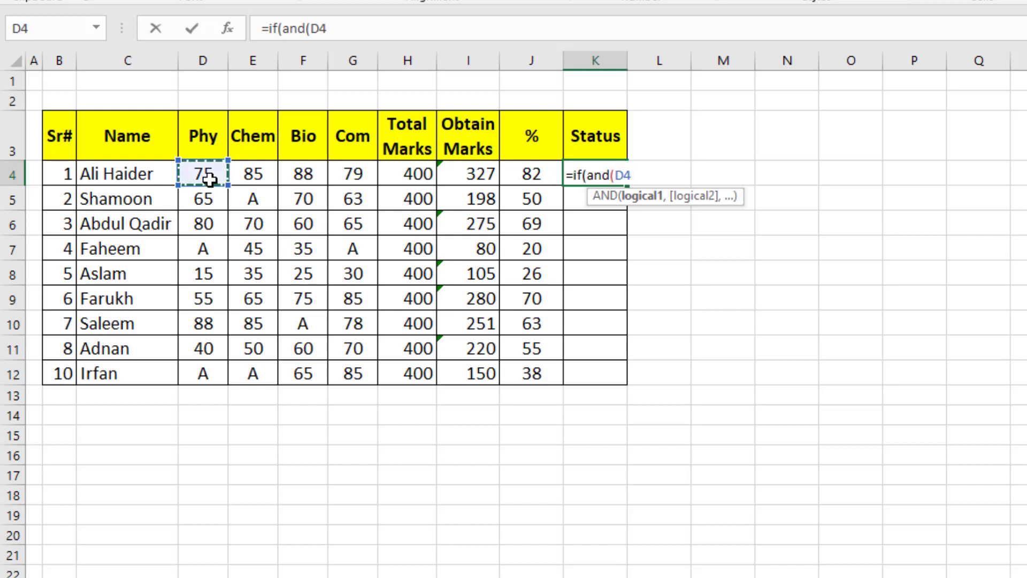
type("<>\"A")
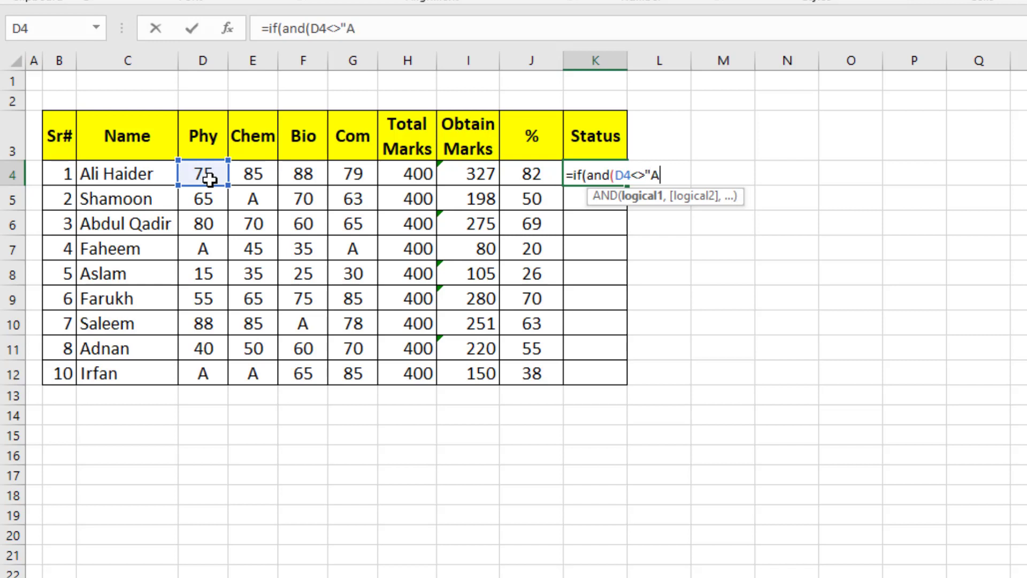
type("\"")
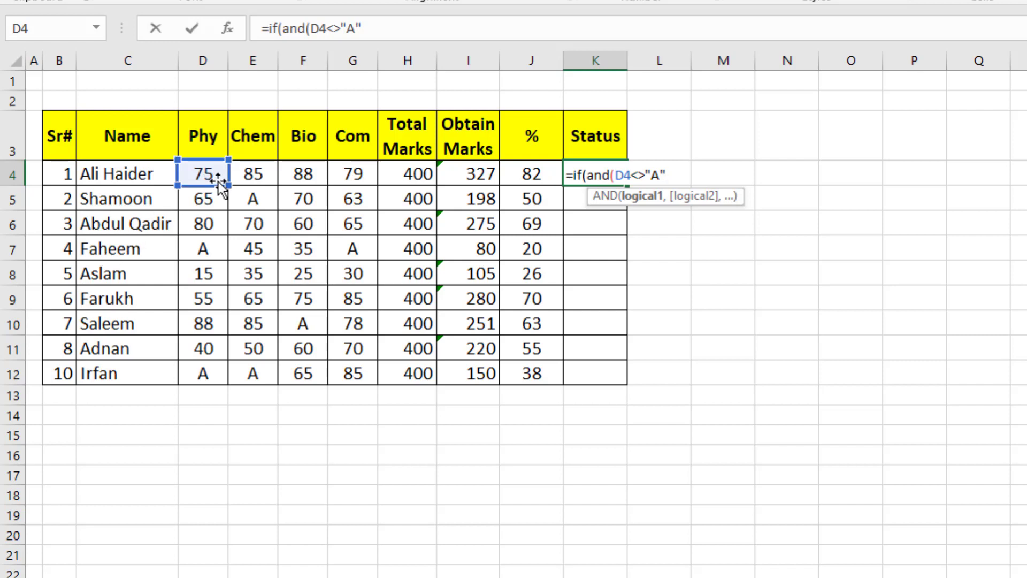
Add the conditions E4<>"A" and F4<>"A" to the AND test in K4 for Chem and Bio
type(",")
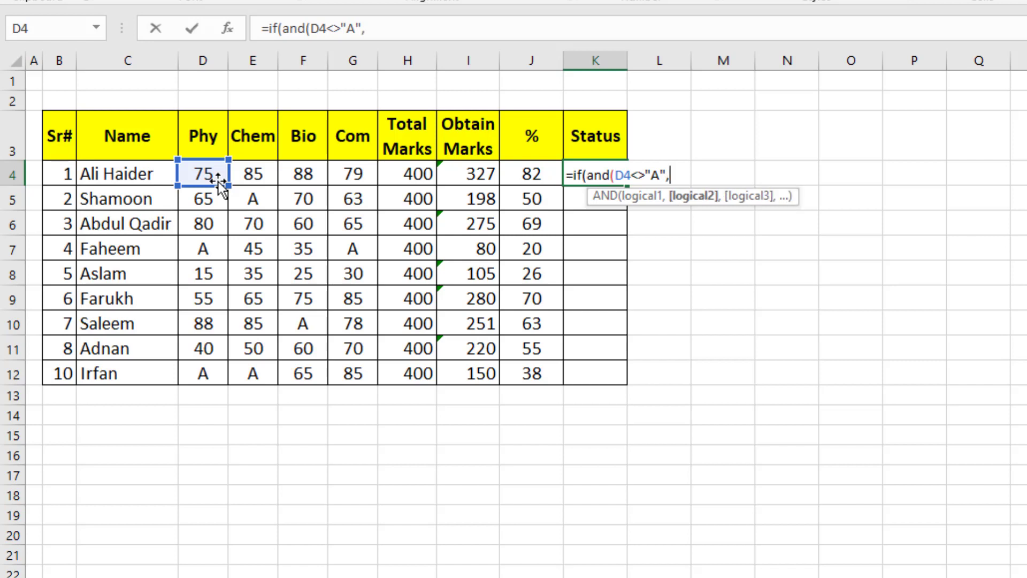
left_click(257, 180)
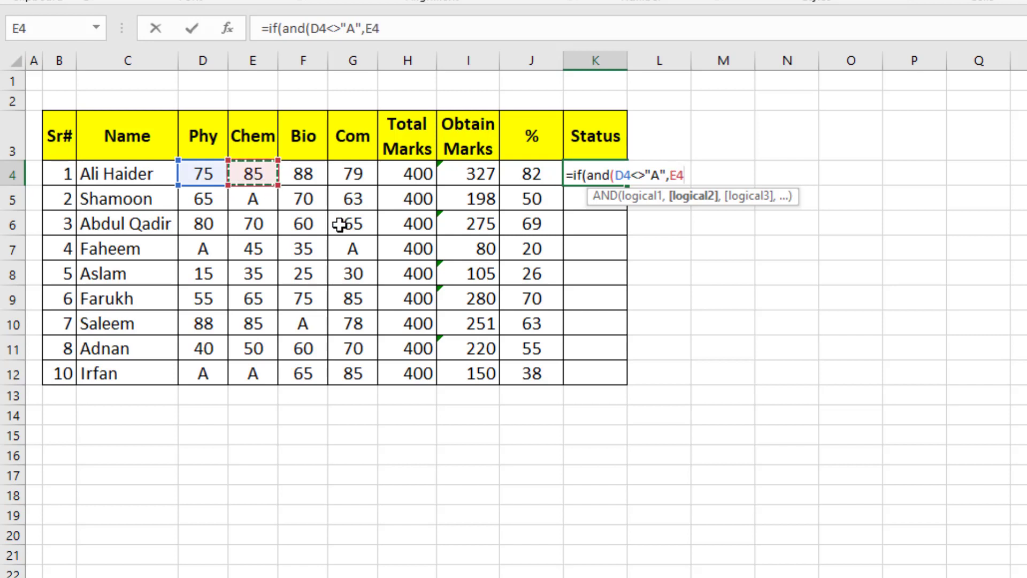
type("<>\"A")
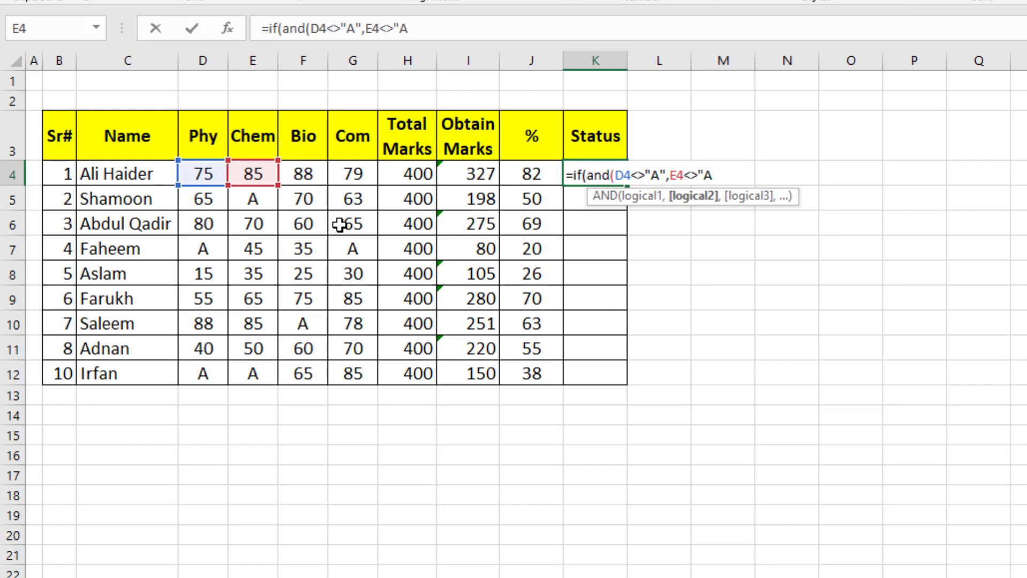
type("\",")
left_click(301, 174)
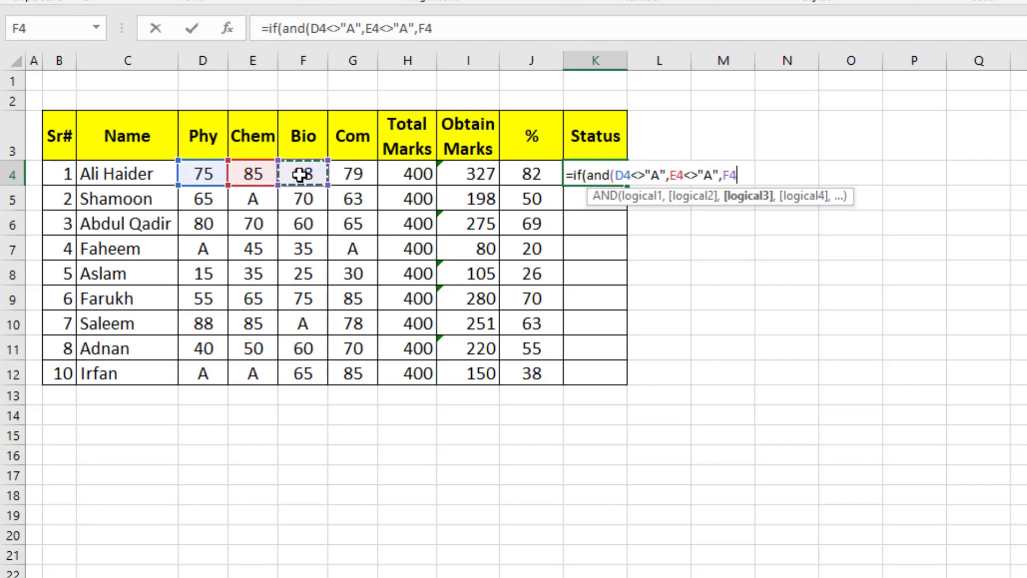
type("<>")
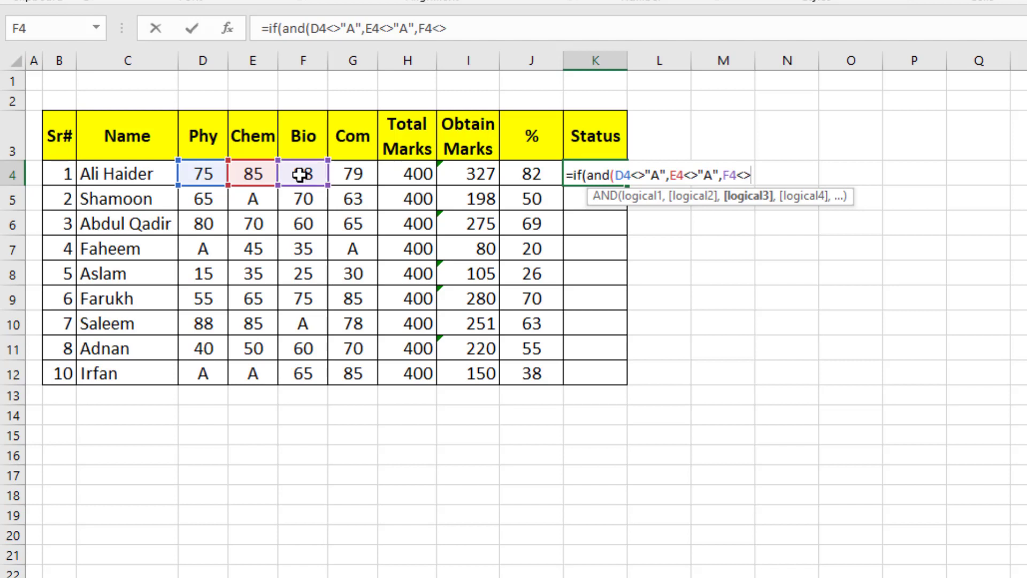
type("\"A\"")
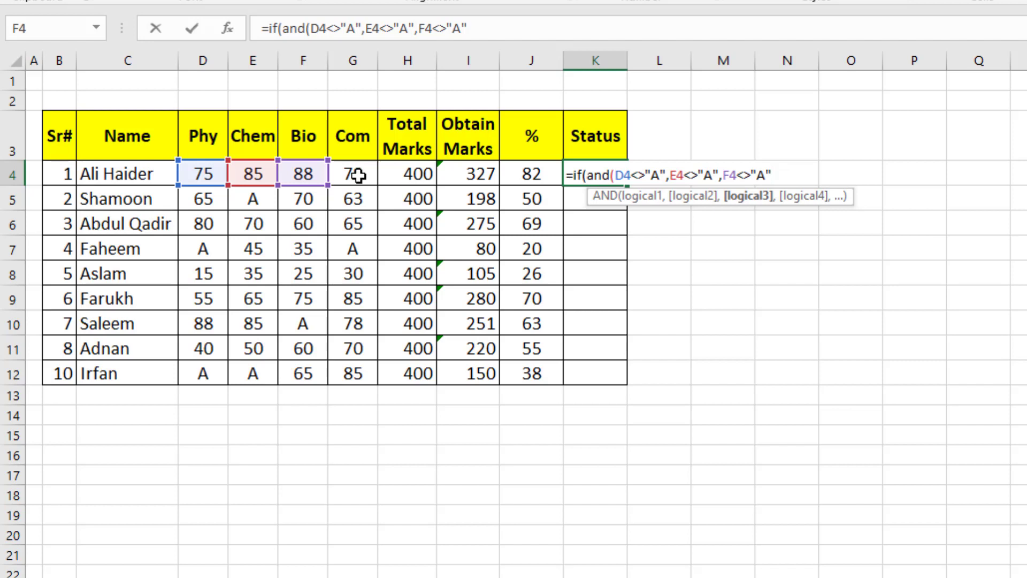
Add G4<>"A" as the fourth condition, close the AND test, and continue to the IF function's value-if-true argument
type(",")
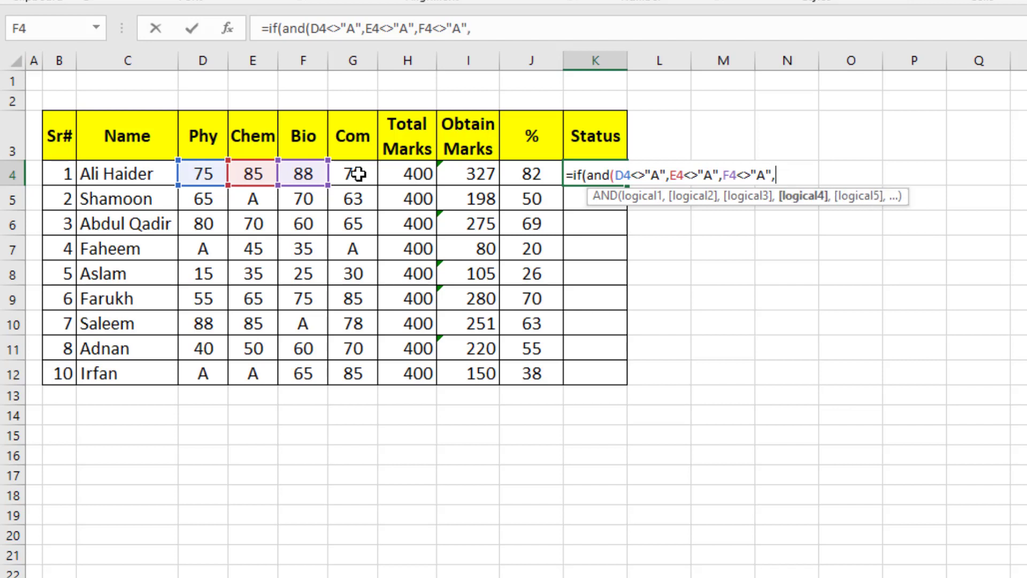
left_click(358, 174)
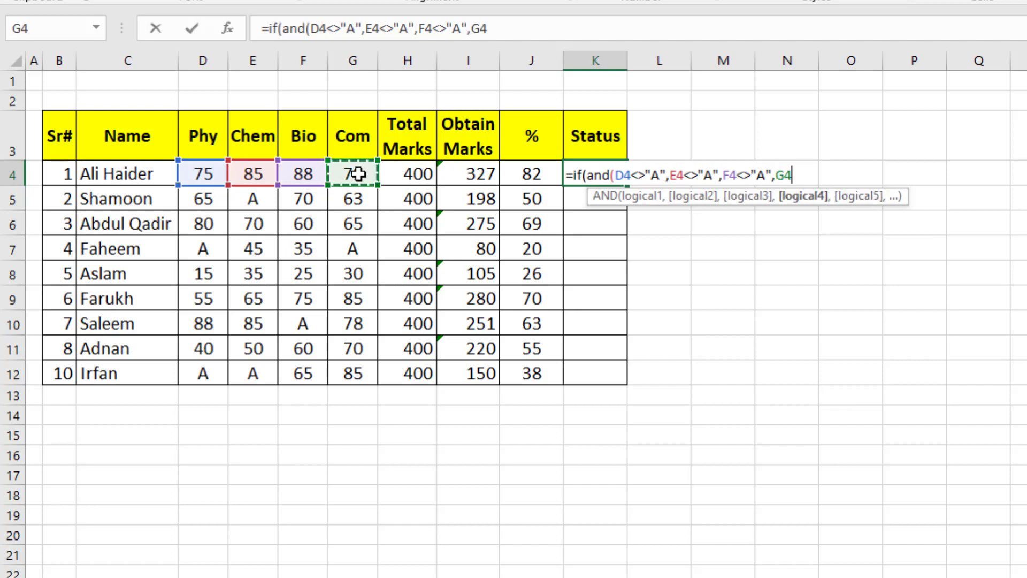
type("<>\"A")
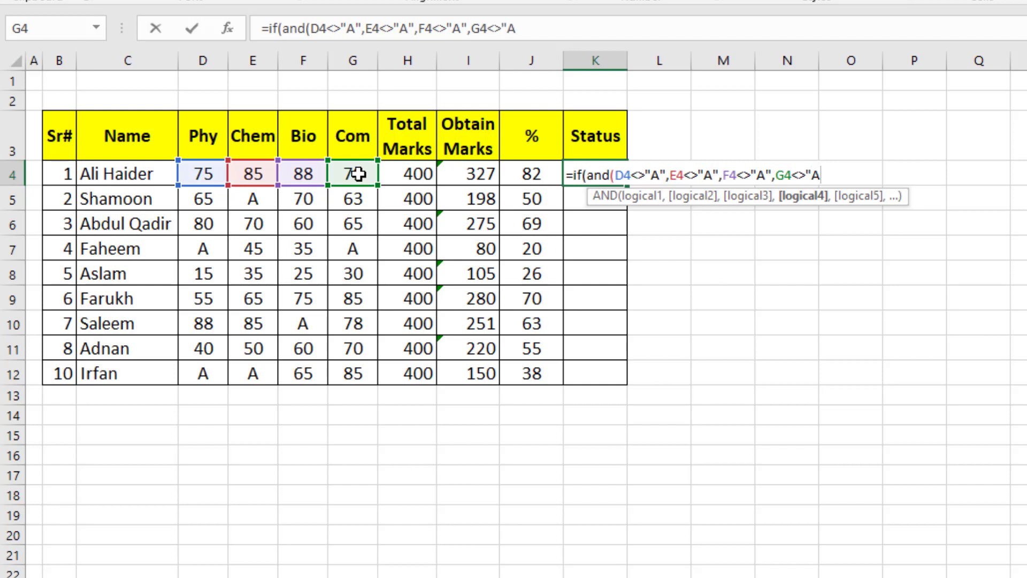
type("\"")
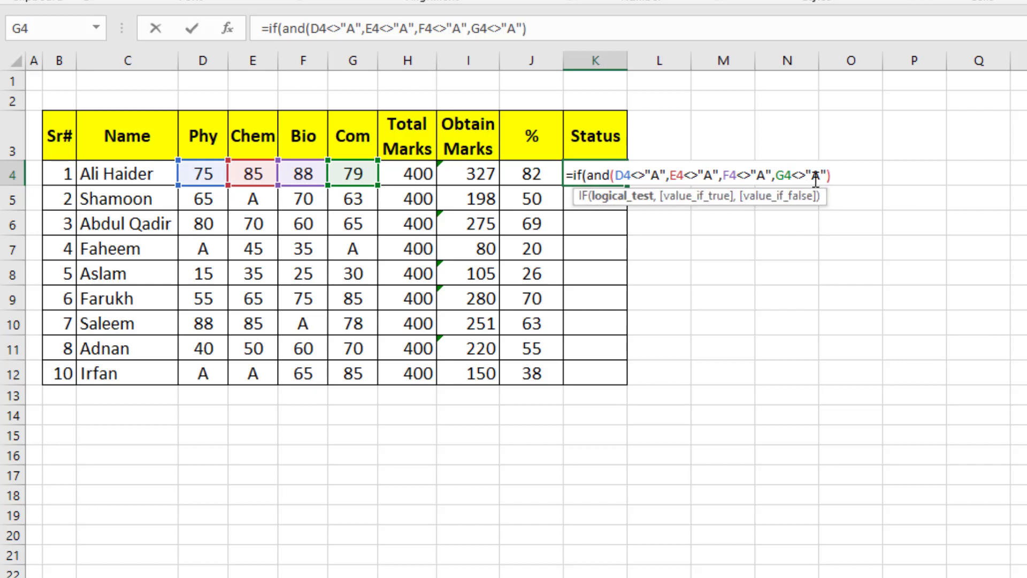
type(",")
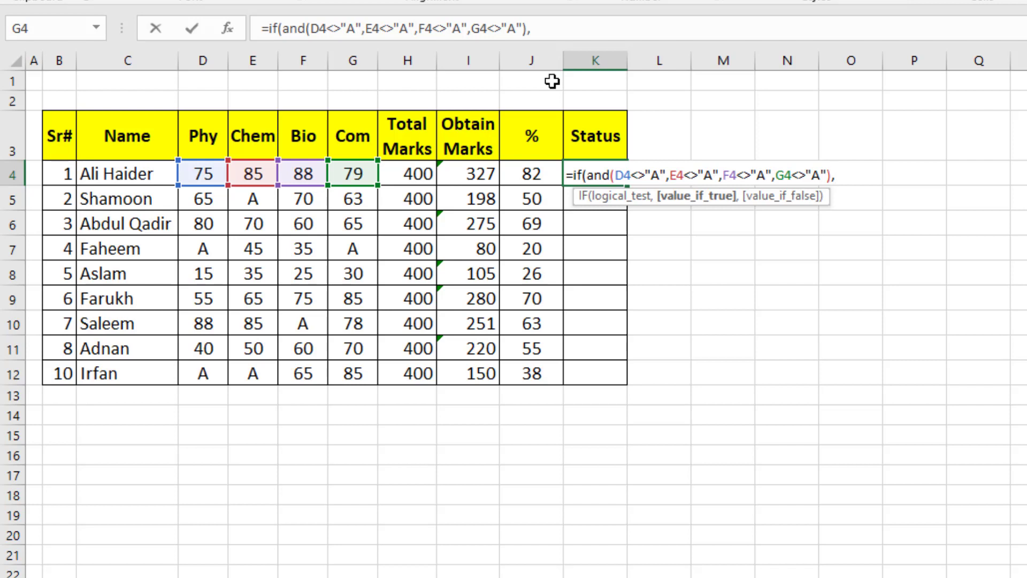
Nest a second IF as the value-if-true argument in K4, testing whether J4>=33
left_click(562, 29)
type("if")
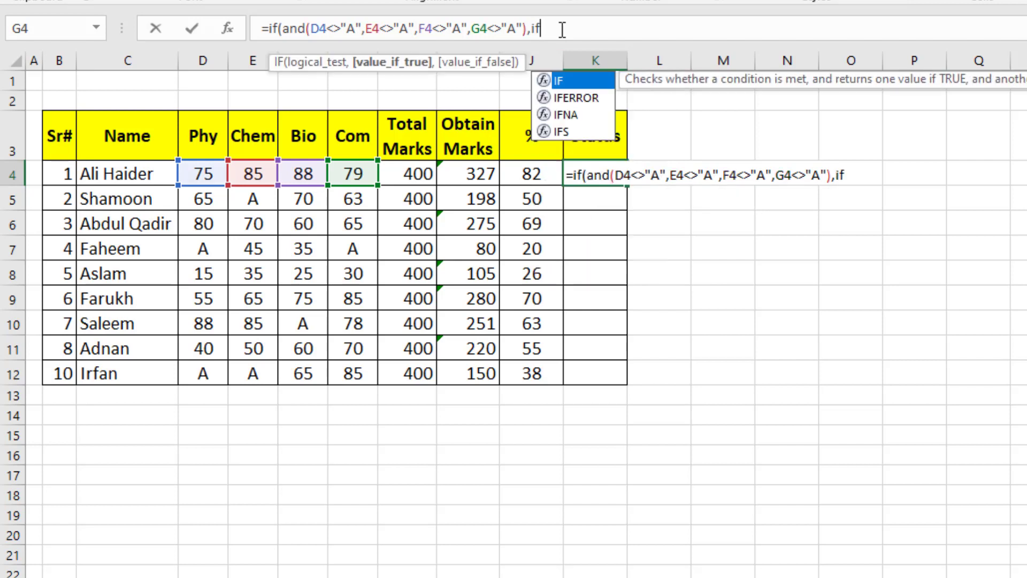
type("(")
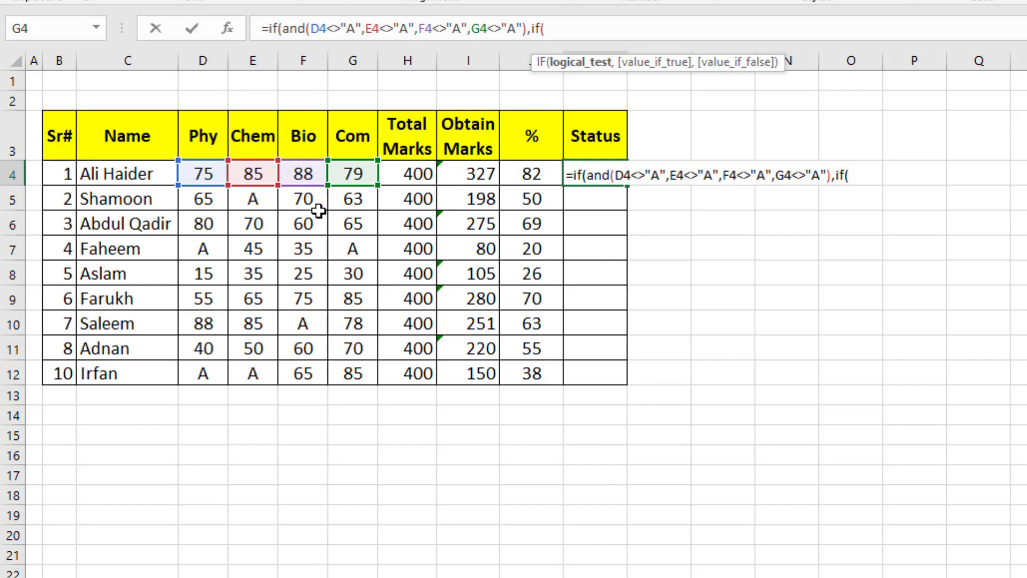
left_click(541, 176)
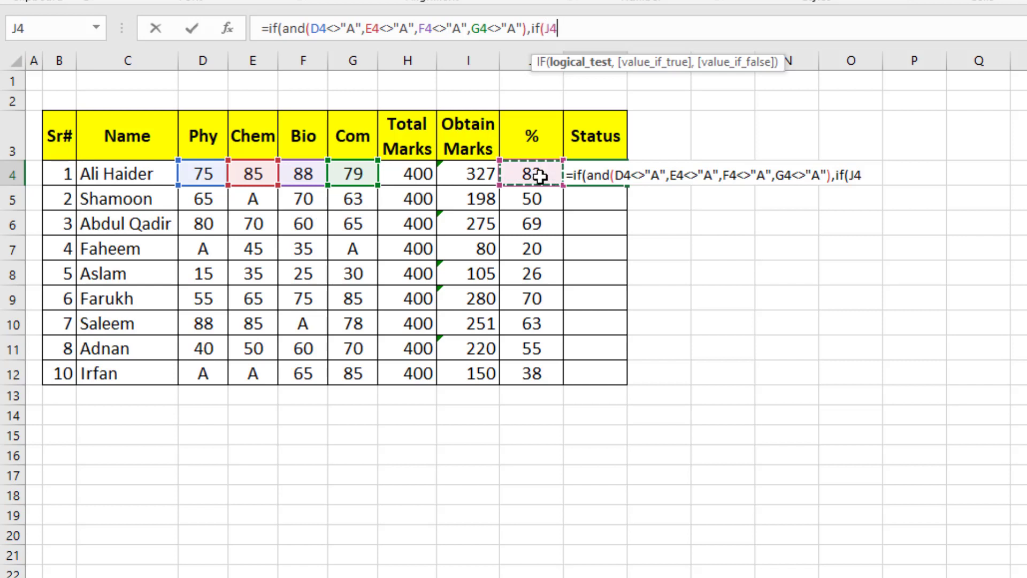
type(">=33")
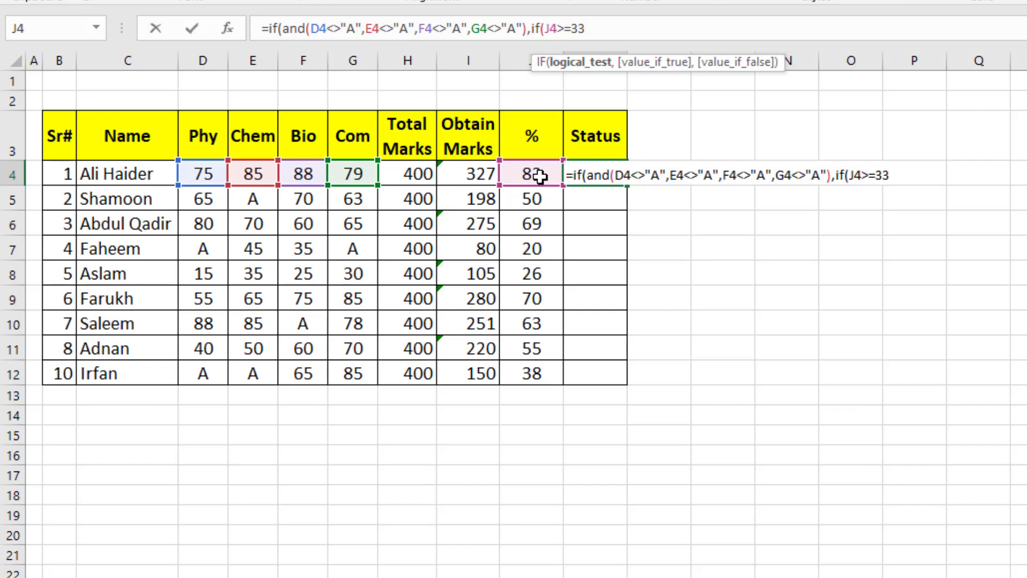
type(",")
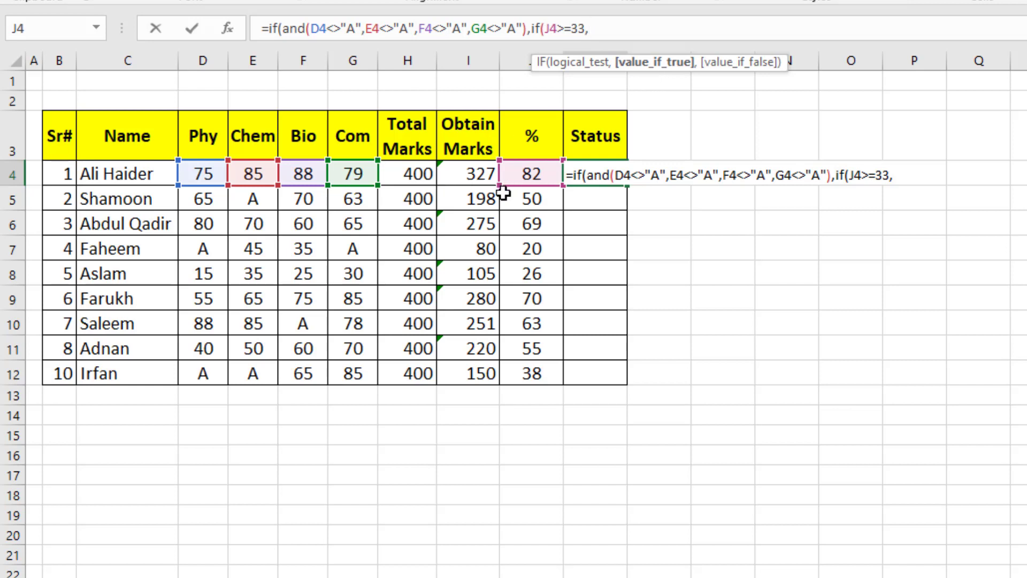
Make the nested IF return "Pass" when true and "Fail" when false, and close it
type("\"p")
key("BackSpace")
type("Pass\",")
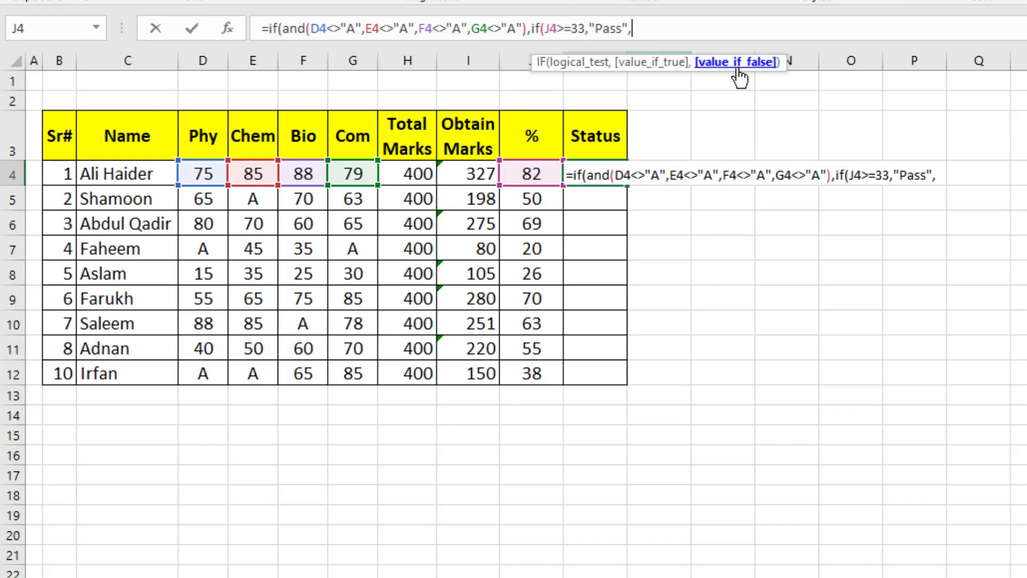
type("\"Fail\")")
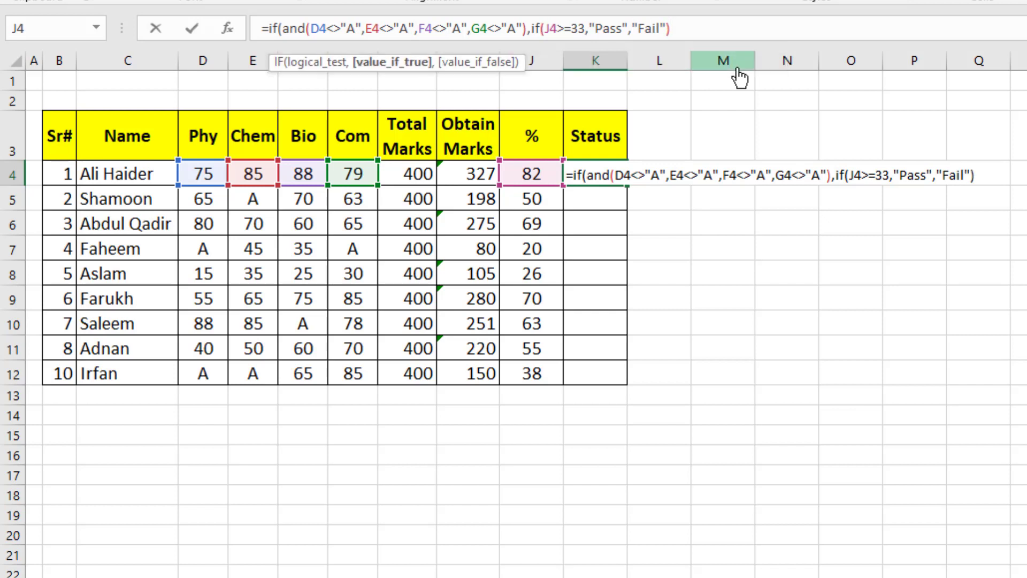
Set the outer IF's value-if-false to "Fail", close the formula, and enter it in K4
type(",")
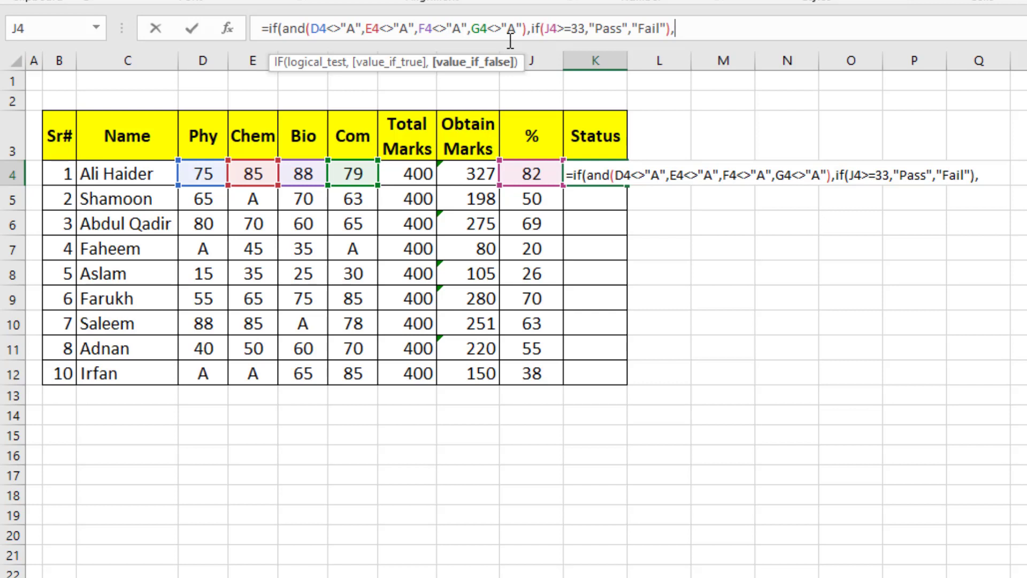
type("\"Fail\"")
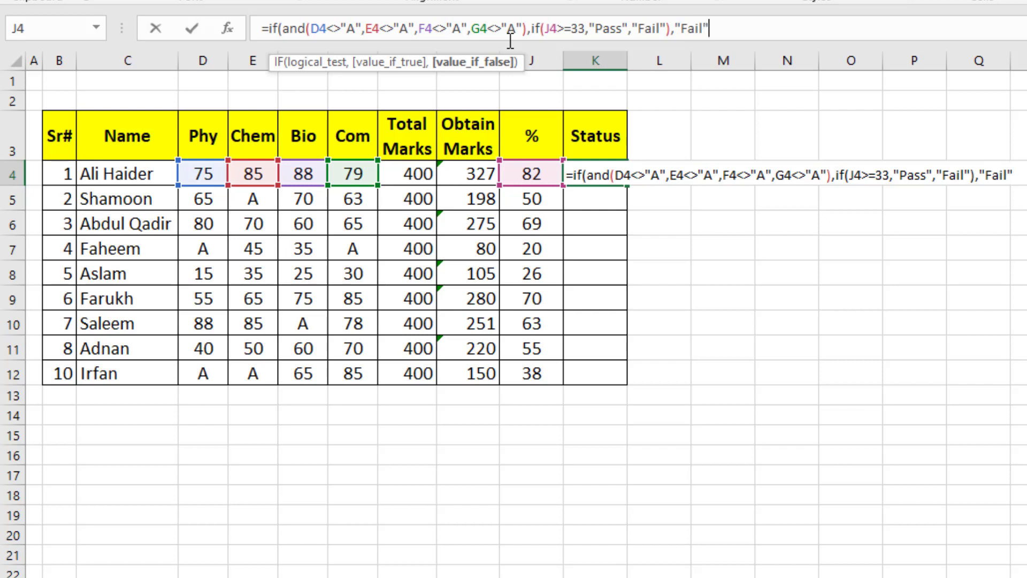
type(")")
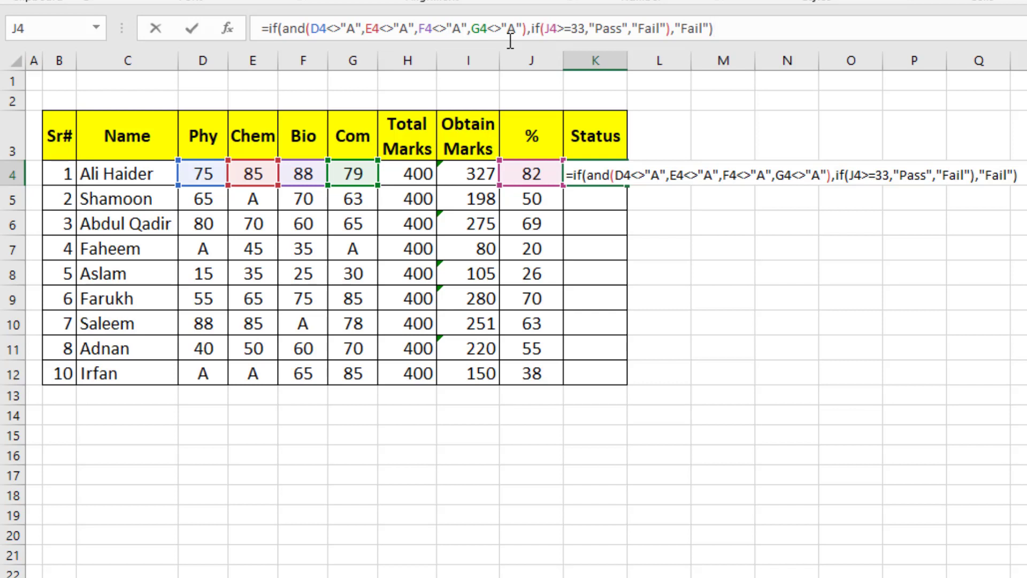
key("Return")
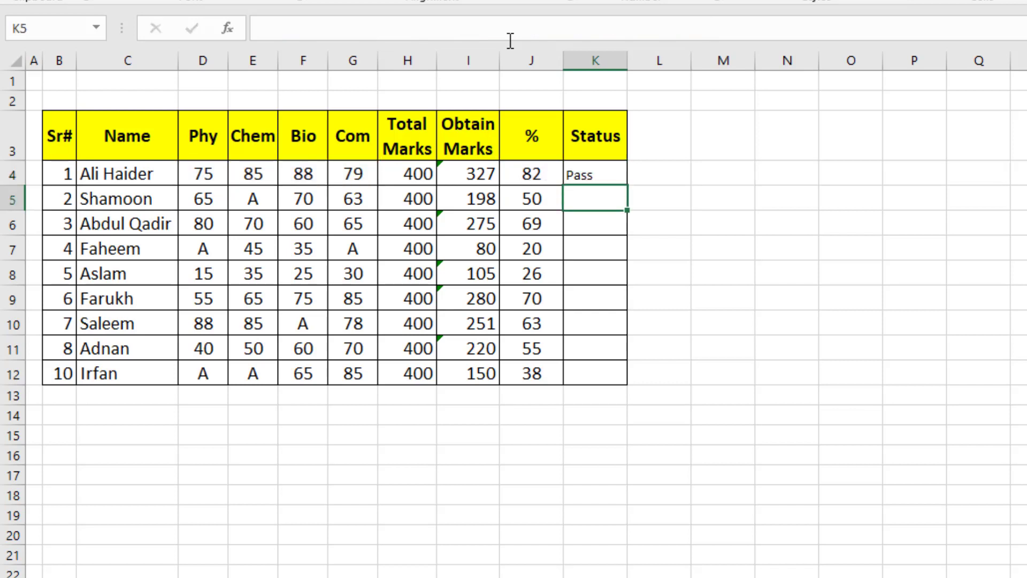
Fill the Status formula from K4 down through K12
left_click(587, 177)
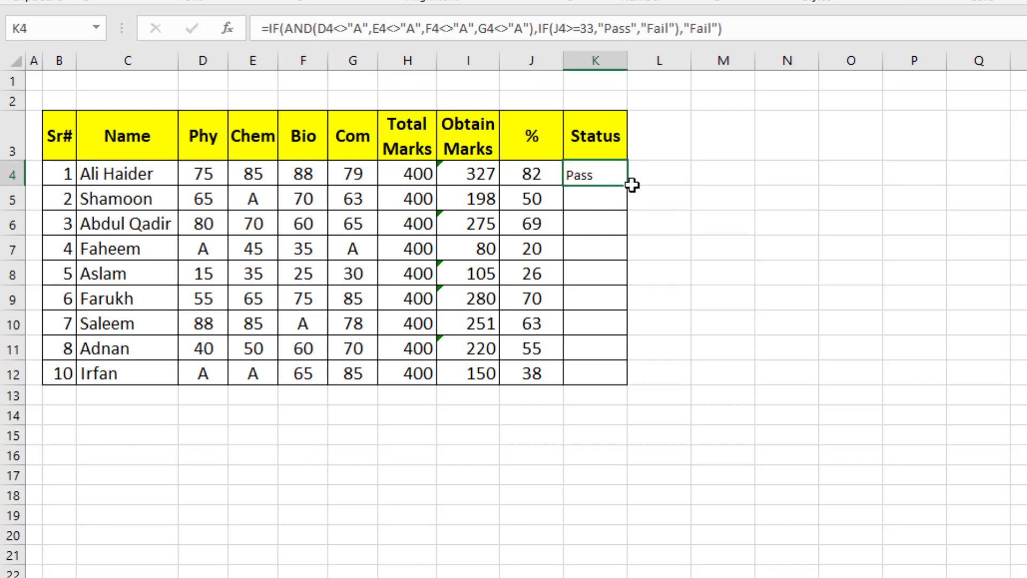
left_click_drag(627, 188, 616, 384)
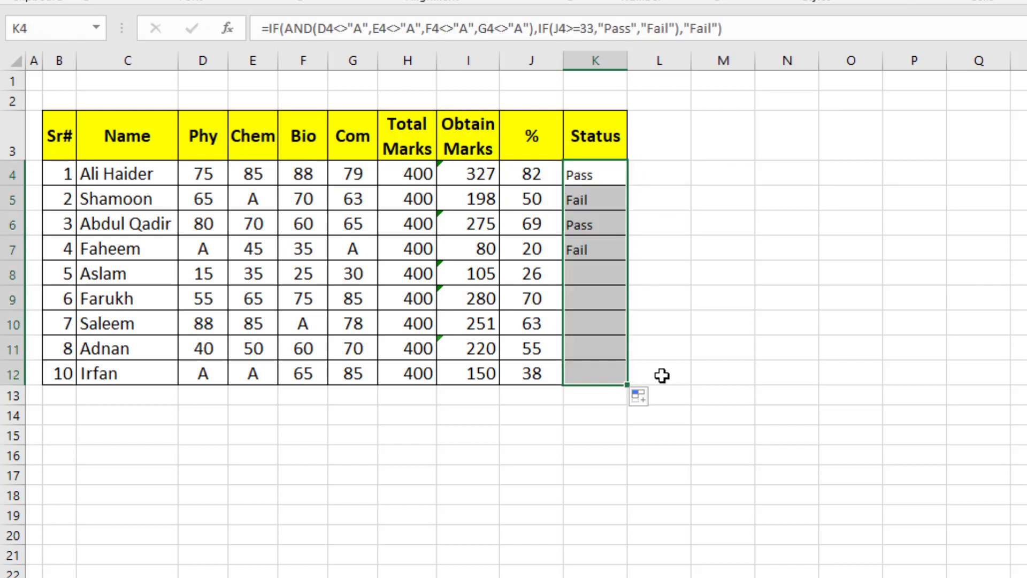
left_click(580, 270)
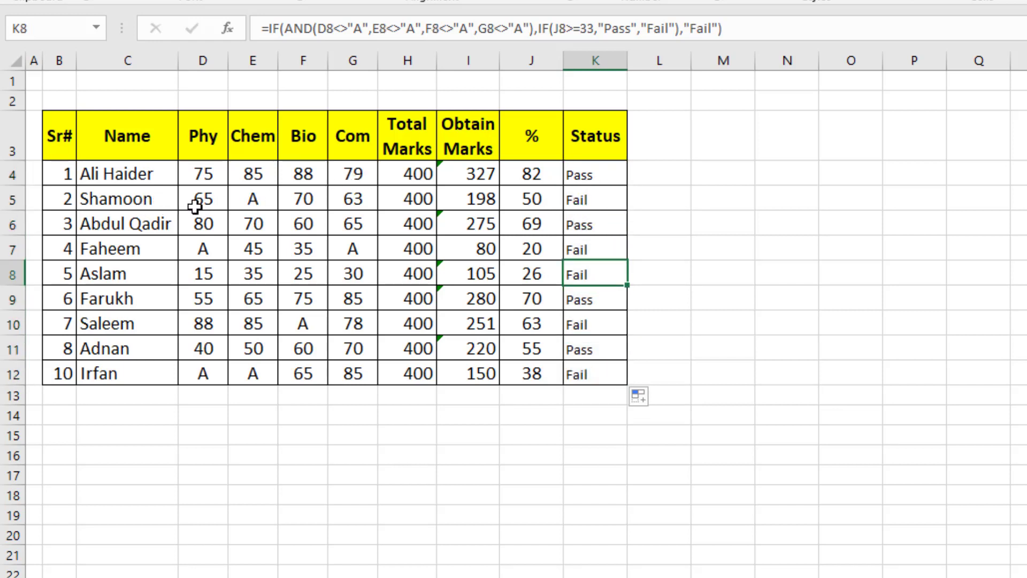
Highlight the Chem mark in E5 and the percentage in J5 with yellow fill
left_click(246, 206)
key("F4")
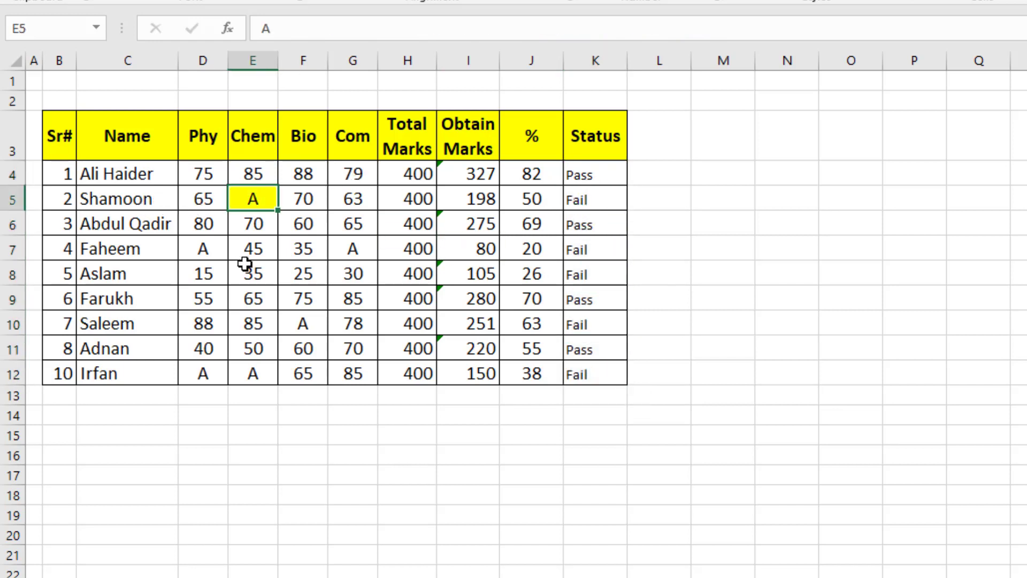
left_click(246, 266)
left_click(523, 202)
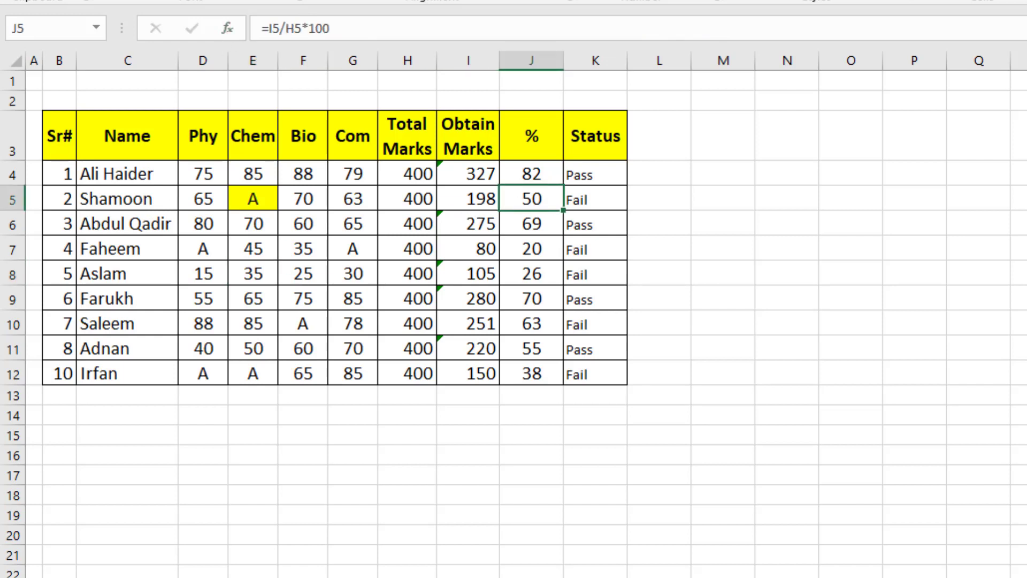
key("F4")
left_click(458, 316)
left_click(578, 202)
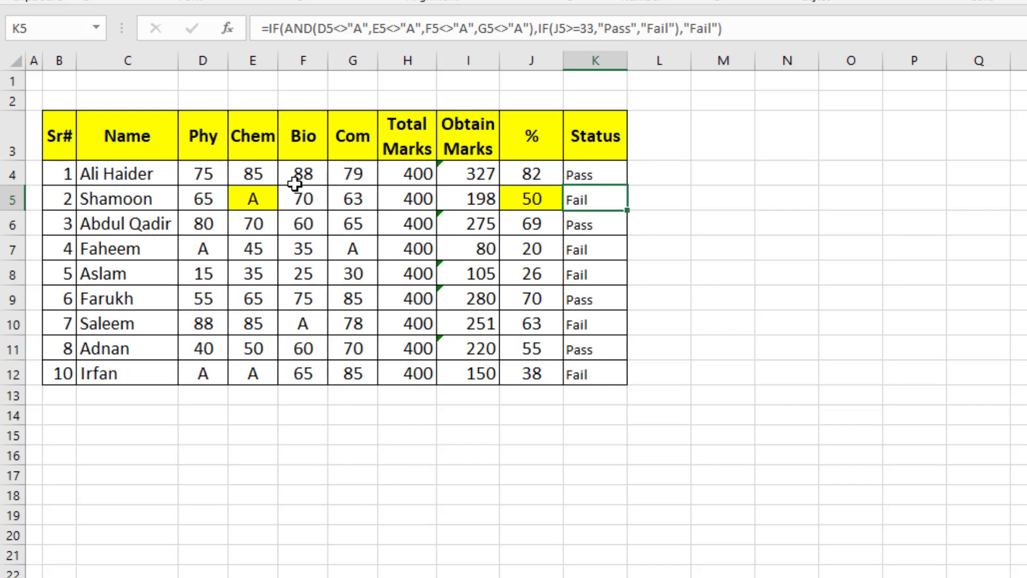
Replace the absence in the second student's Chem cell, E5, with a mark of 45
left_click(255, 199)
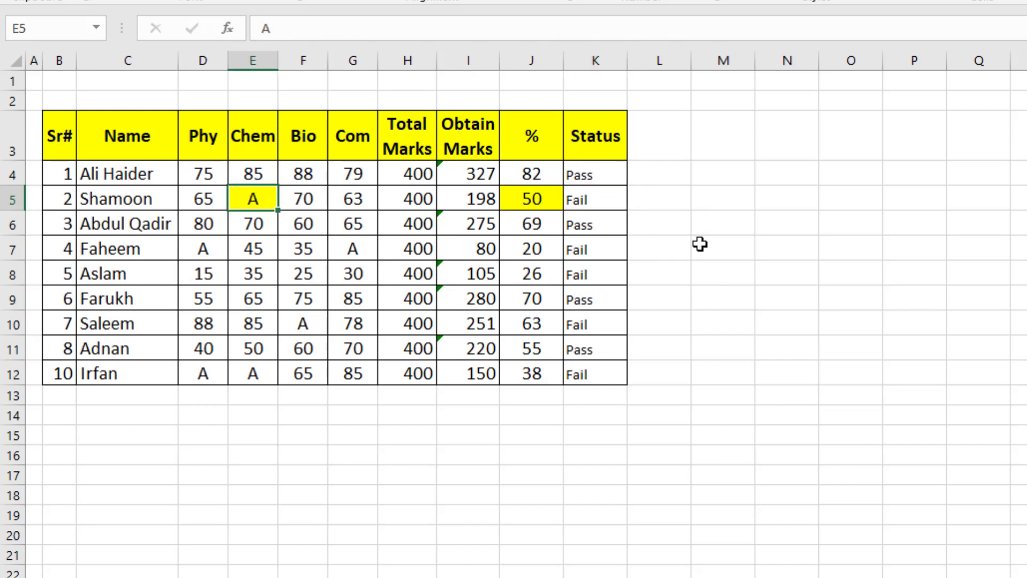
type("45")
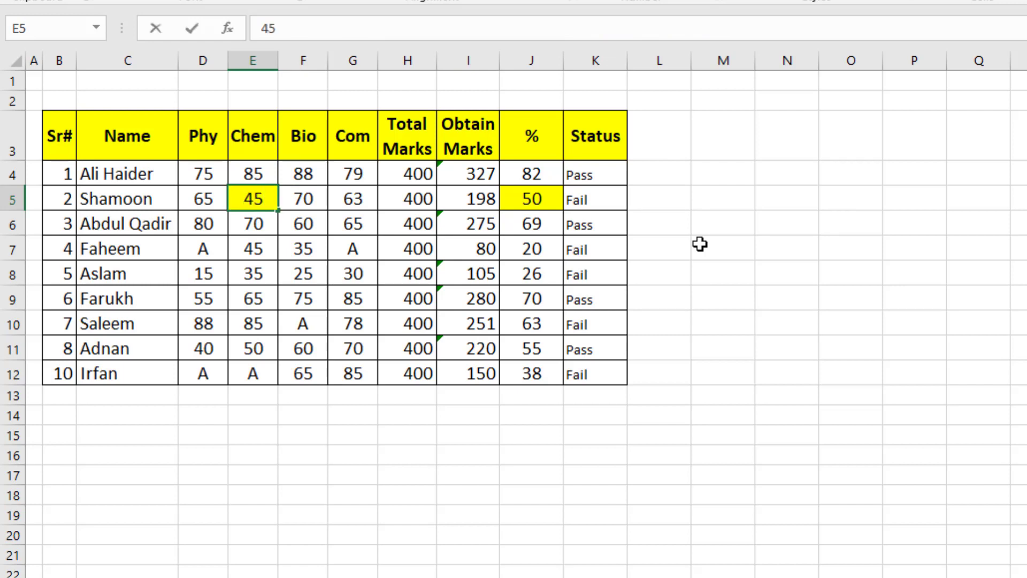
key("Return")
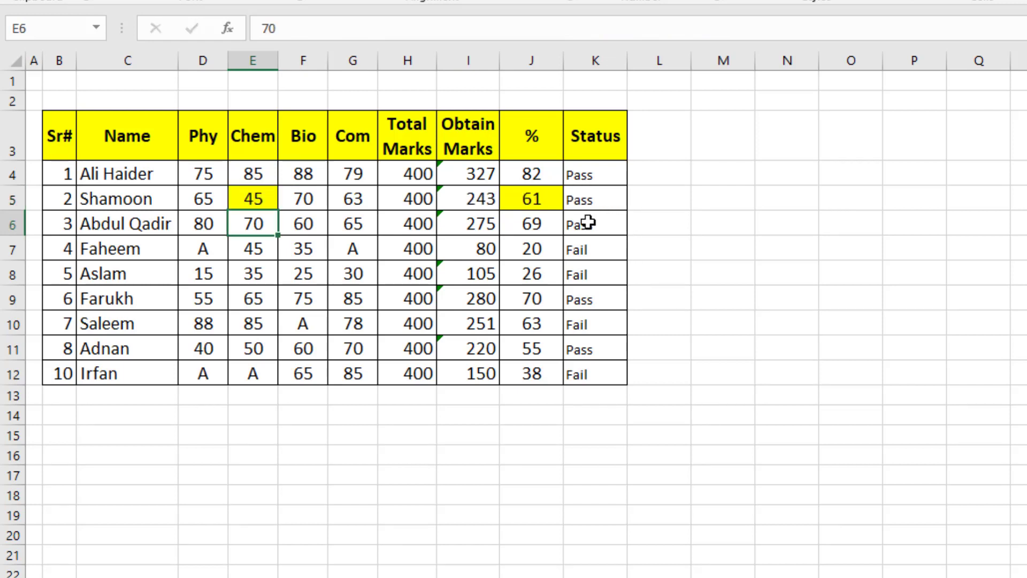
Replace both absences of the fourth student, Phy in D7 and Com in G7, with marks of 10
left_click(214, 256)
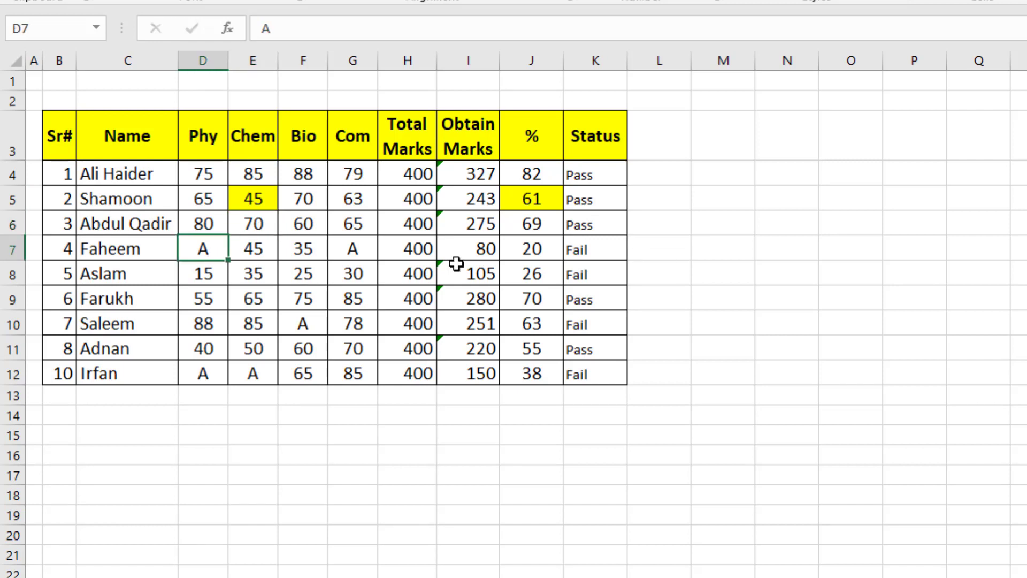
left_click(539, 254)
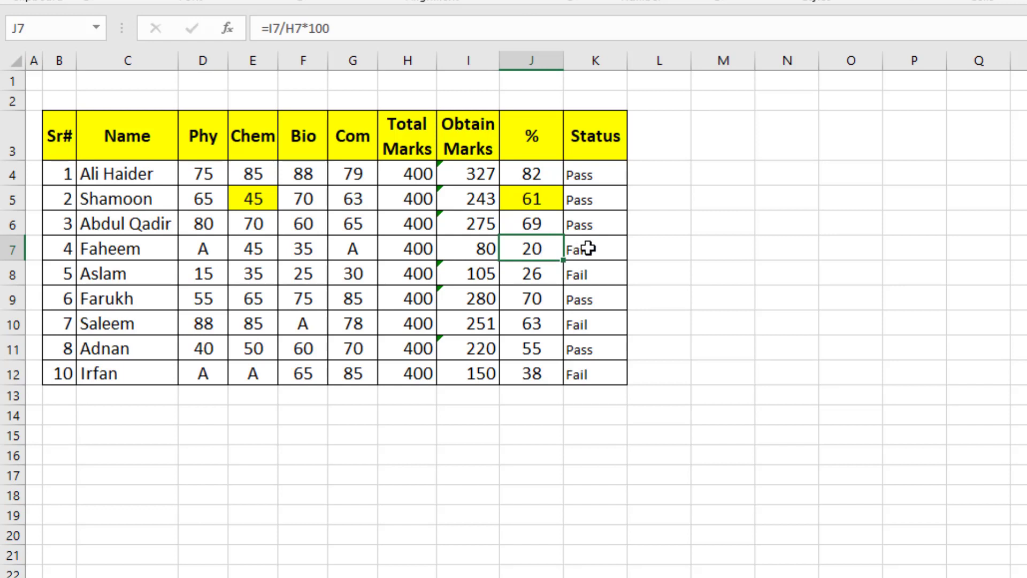
left_click(213, 252)
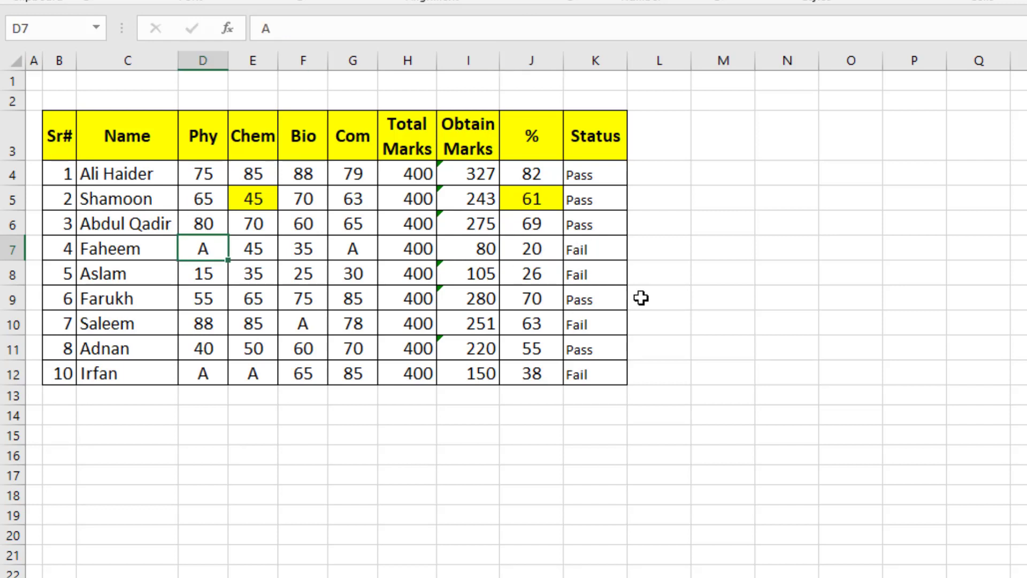
type("10")
key("Tab")
key("Tab")
key("Tab")
type("10")
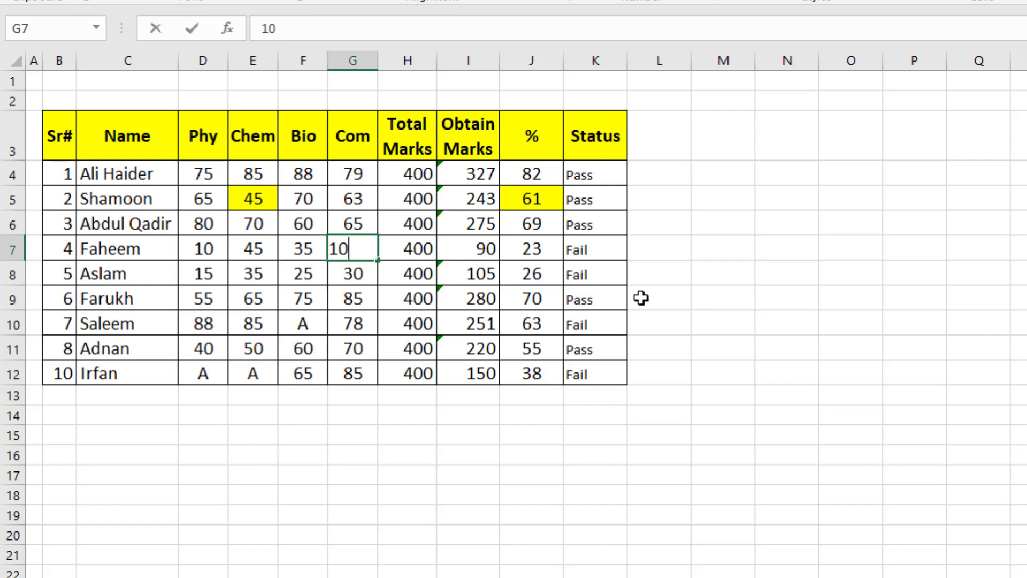
key("Tab")
key("Left")
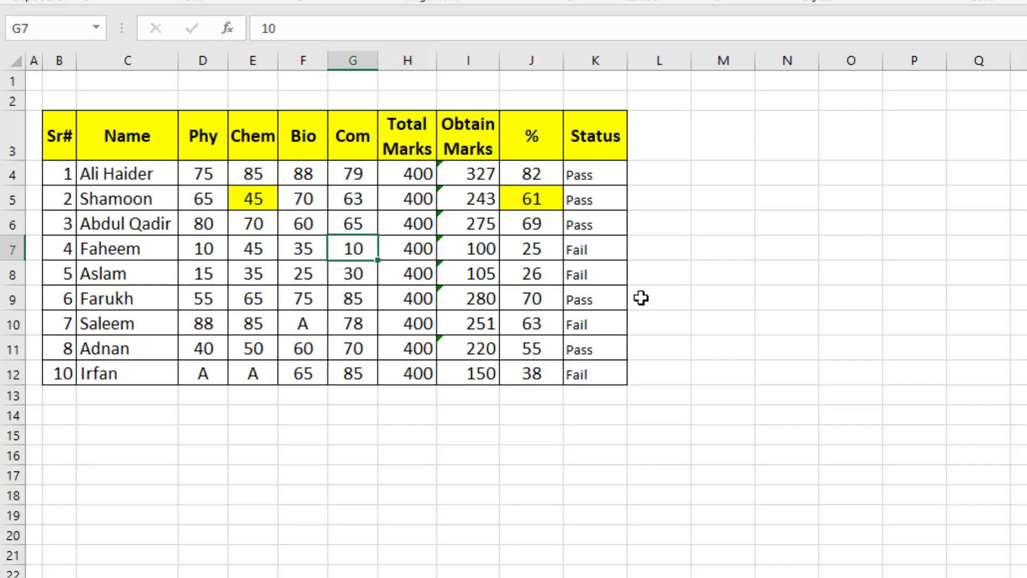
left_click(602, 178)
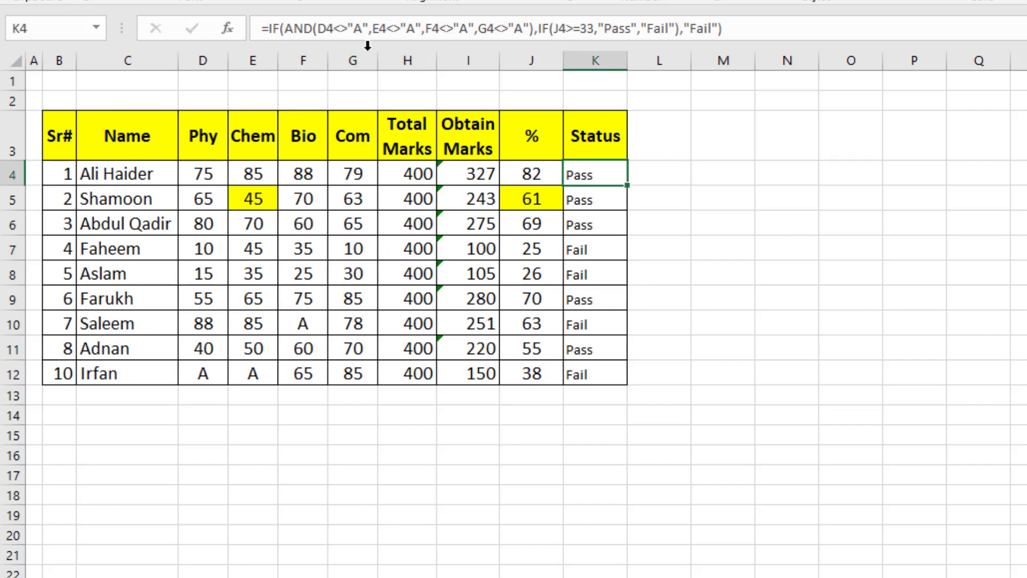